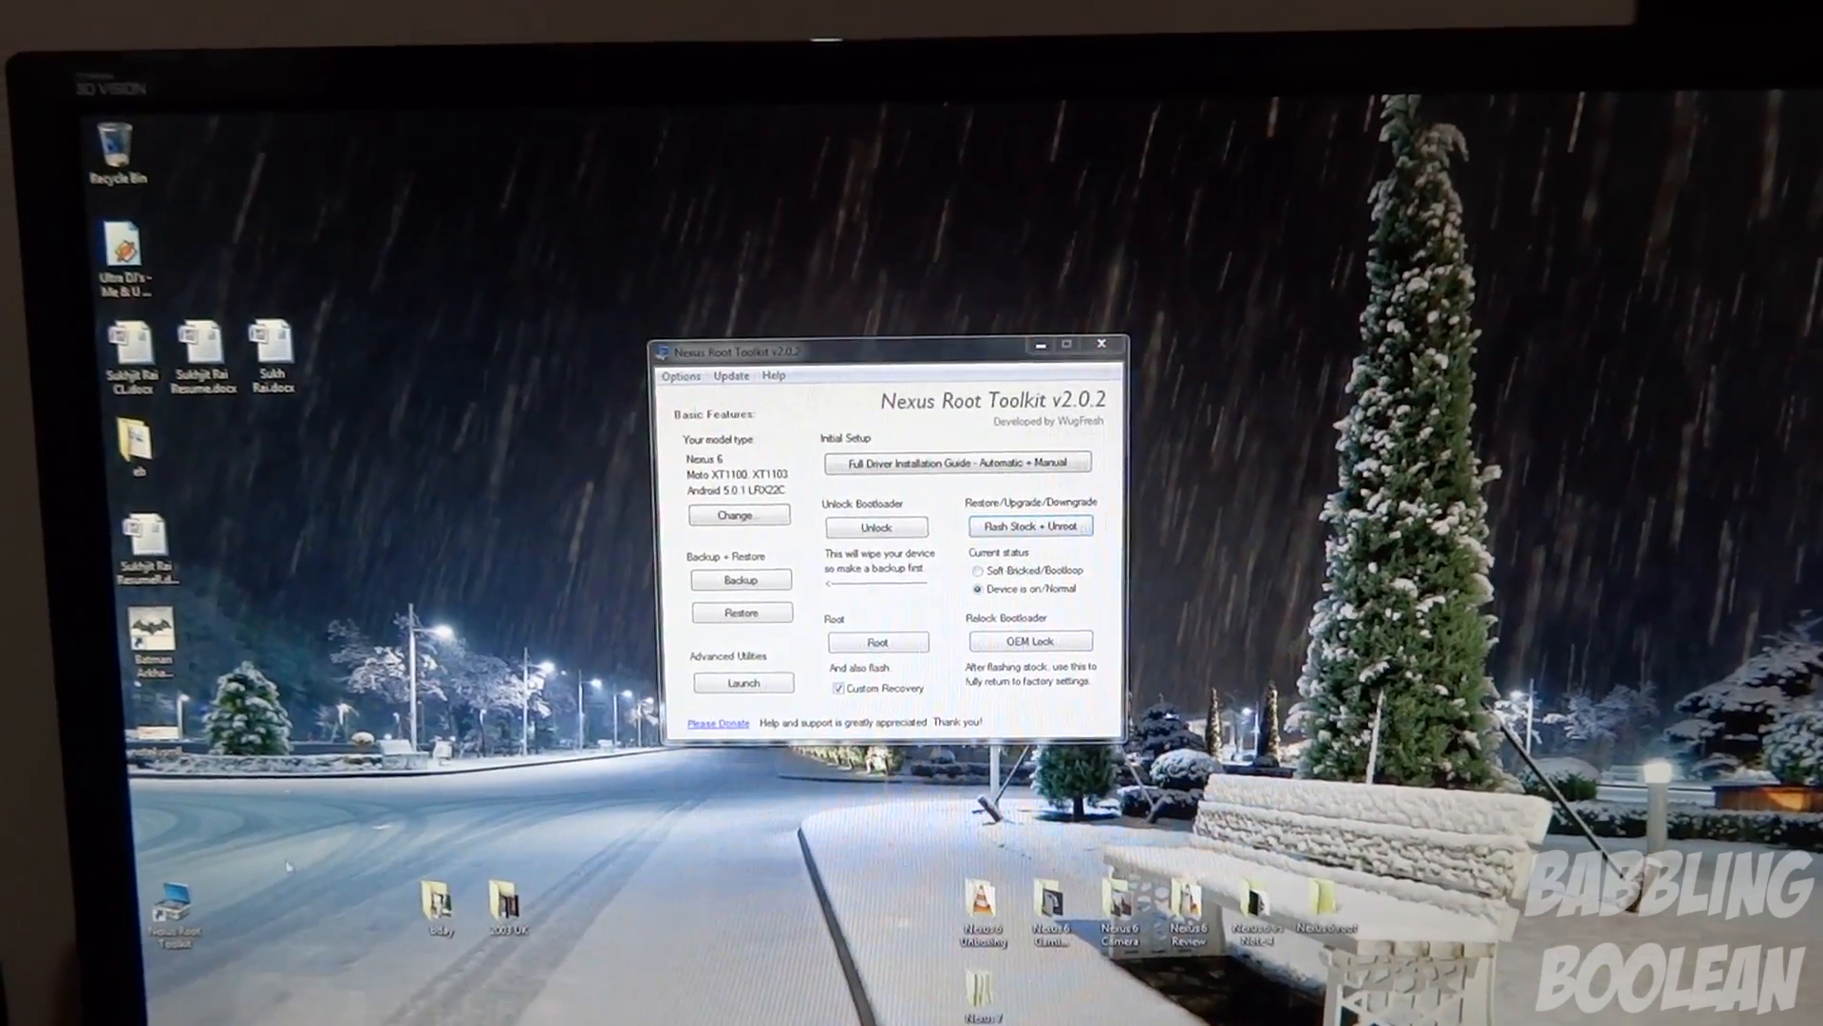
scroll(228, 673, "up", 8)
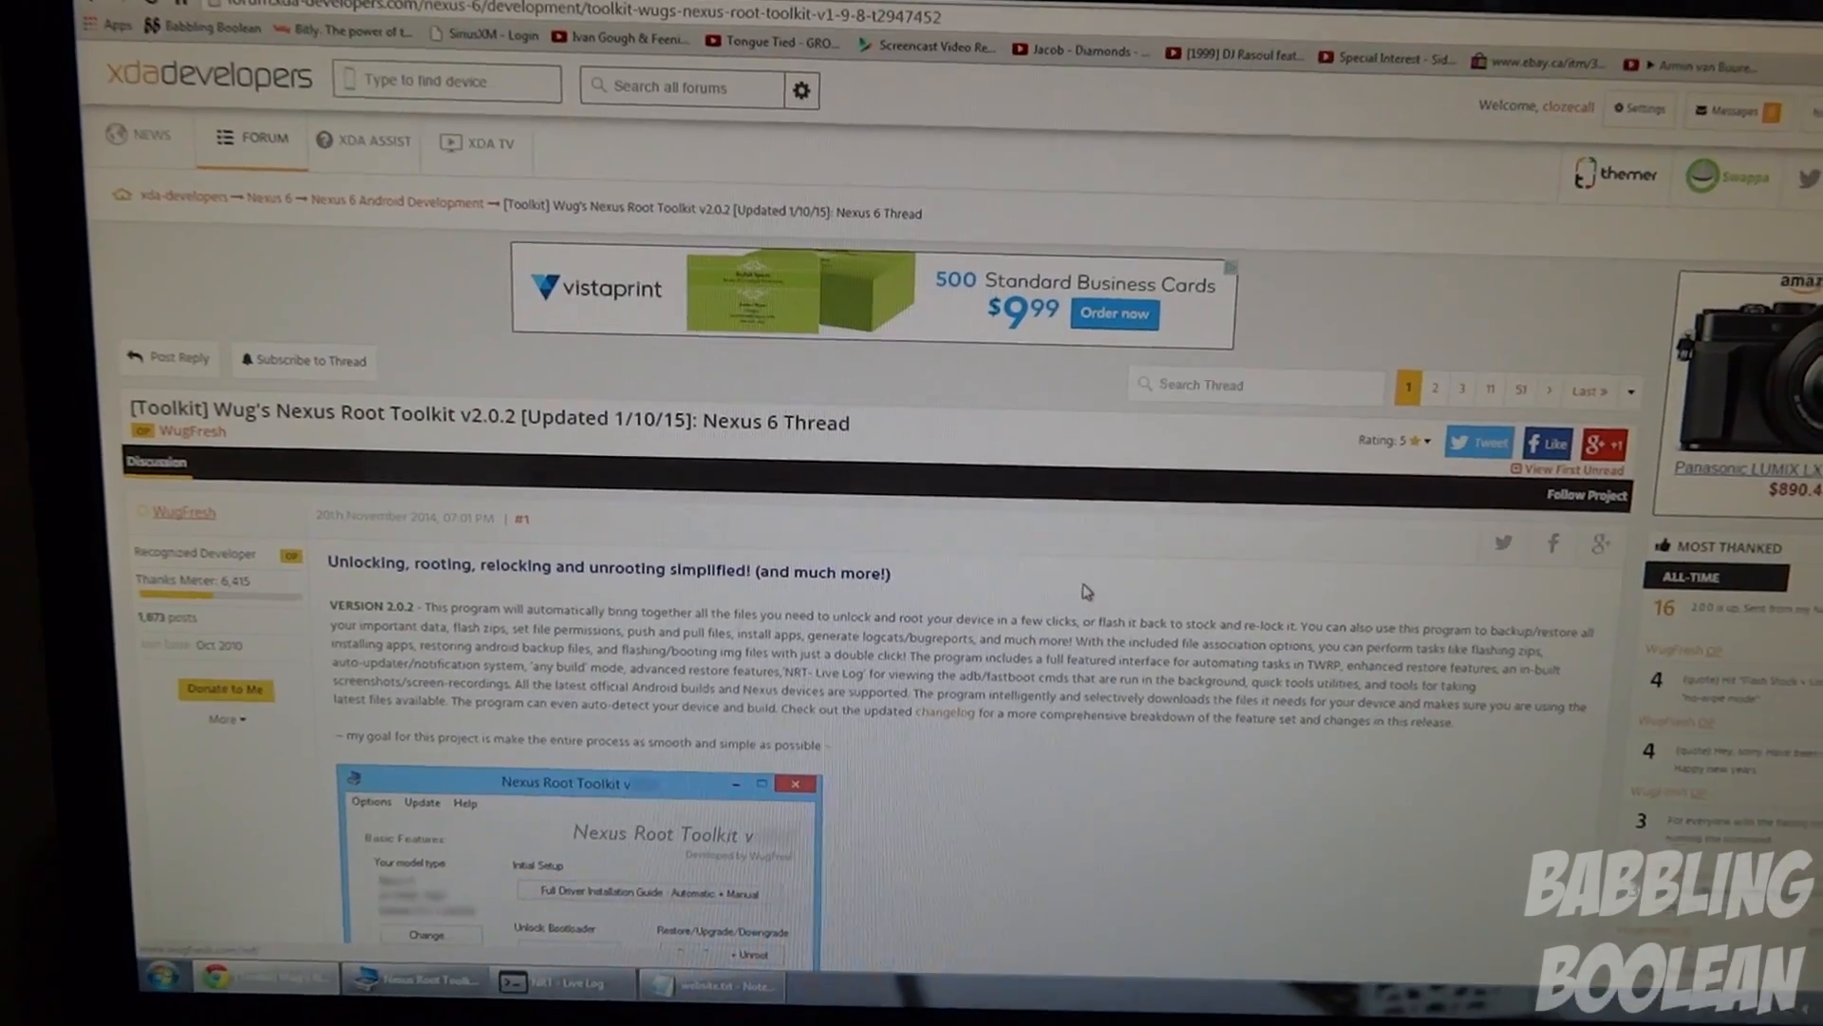
scroll(1073, 602, "down", 5)
scroll(1101, 583, "down", 3)
scroll(1101, 583, "down", 4)
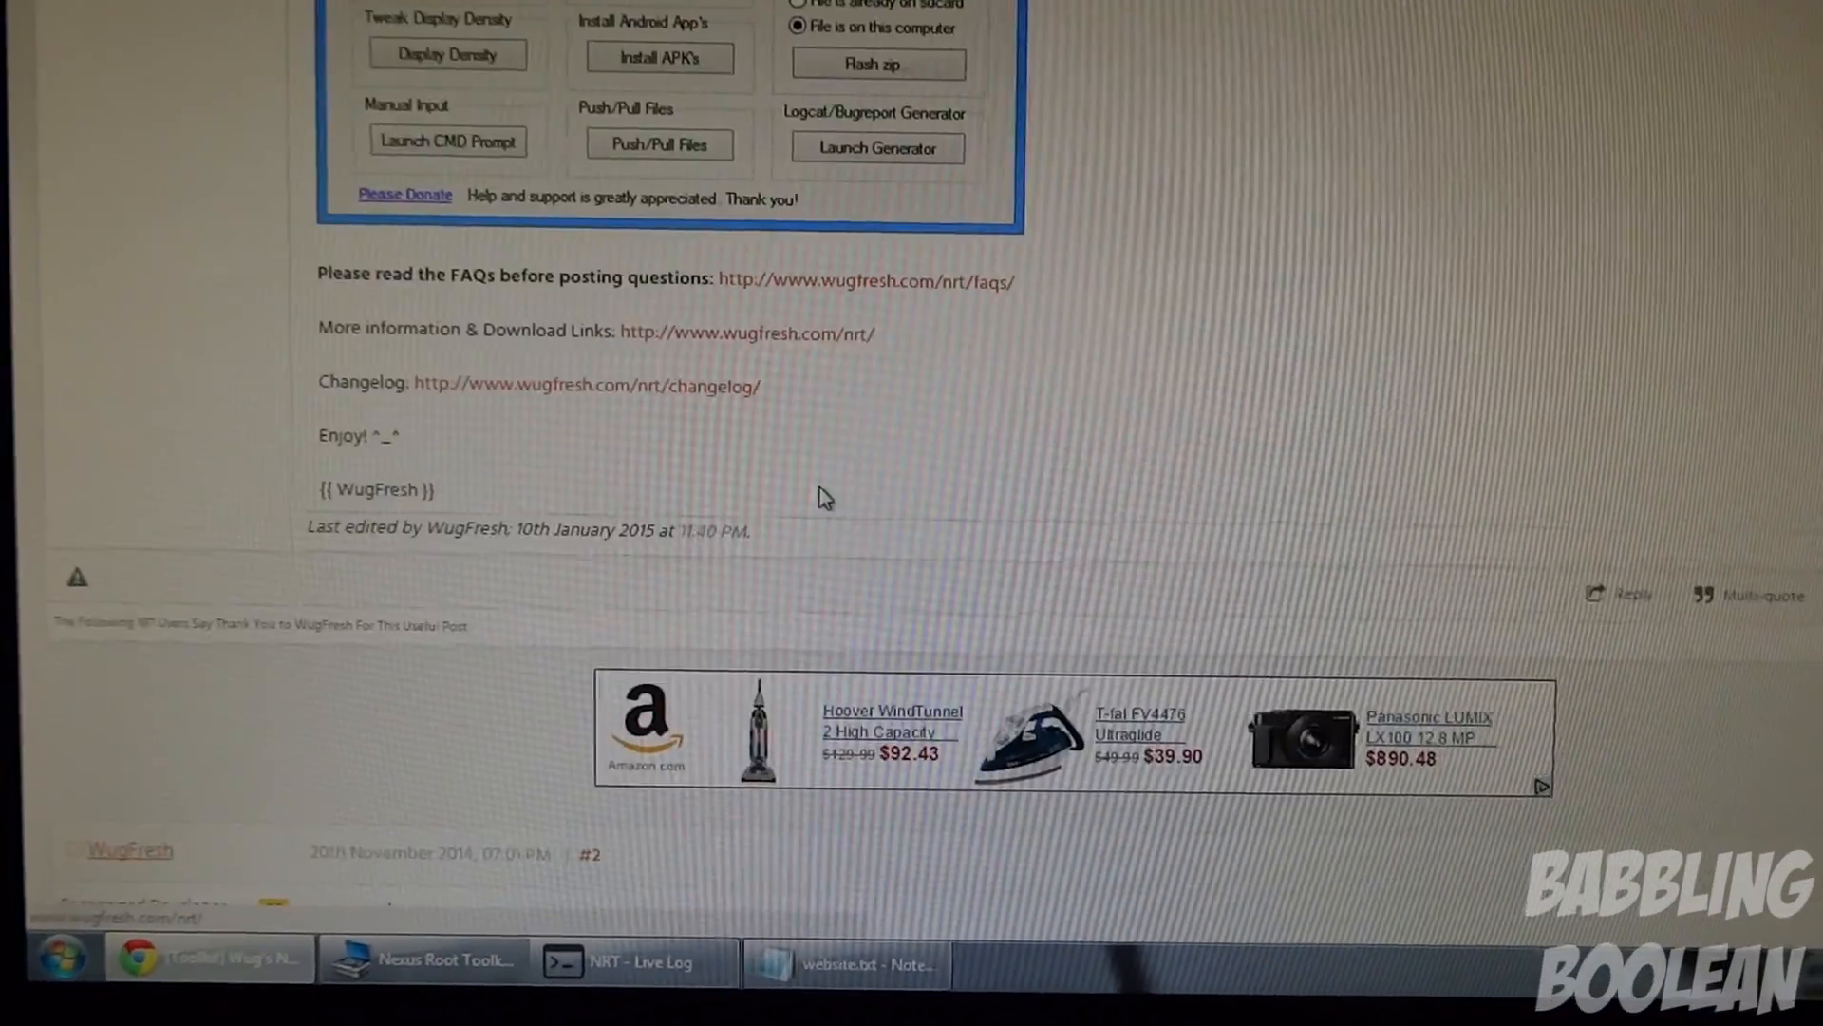
scroll(855, 500, "up", 3)
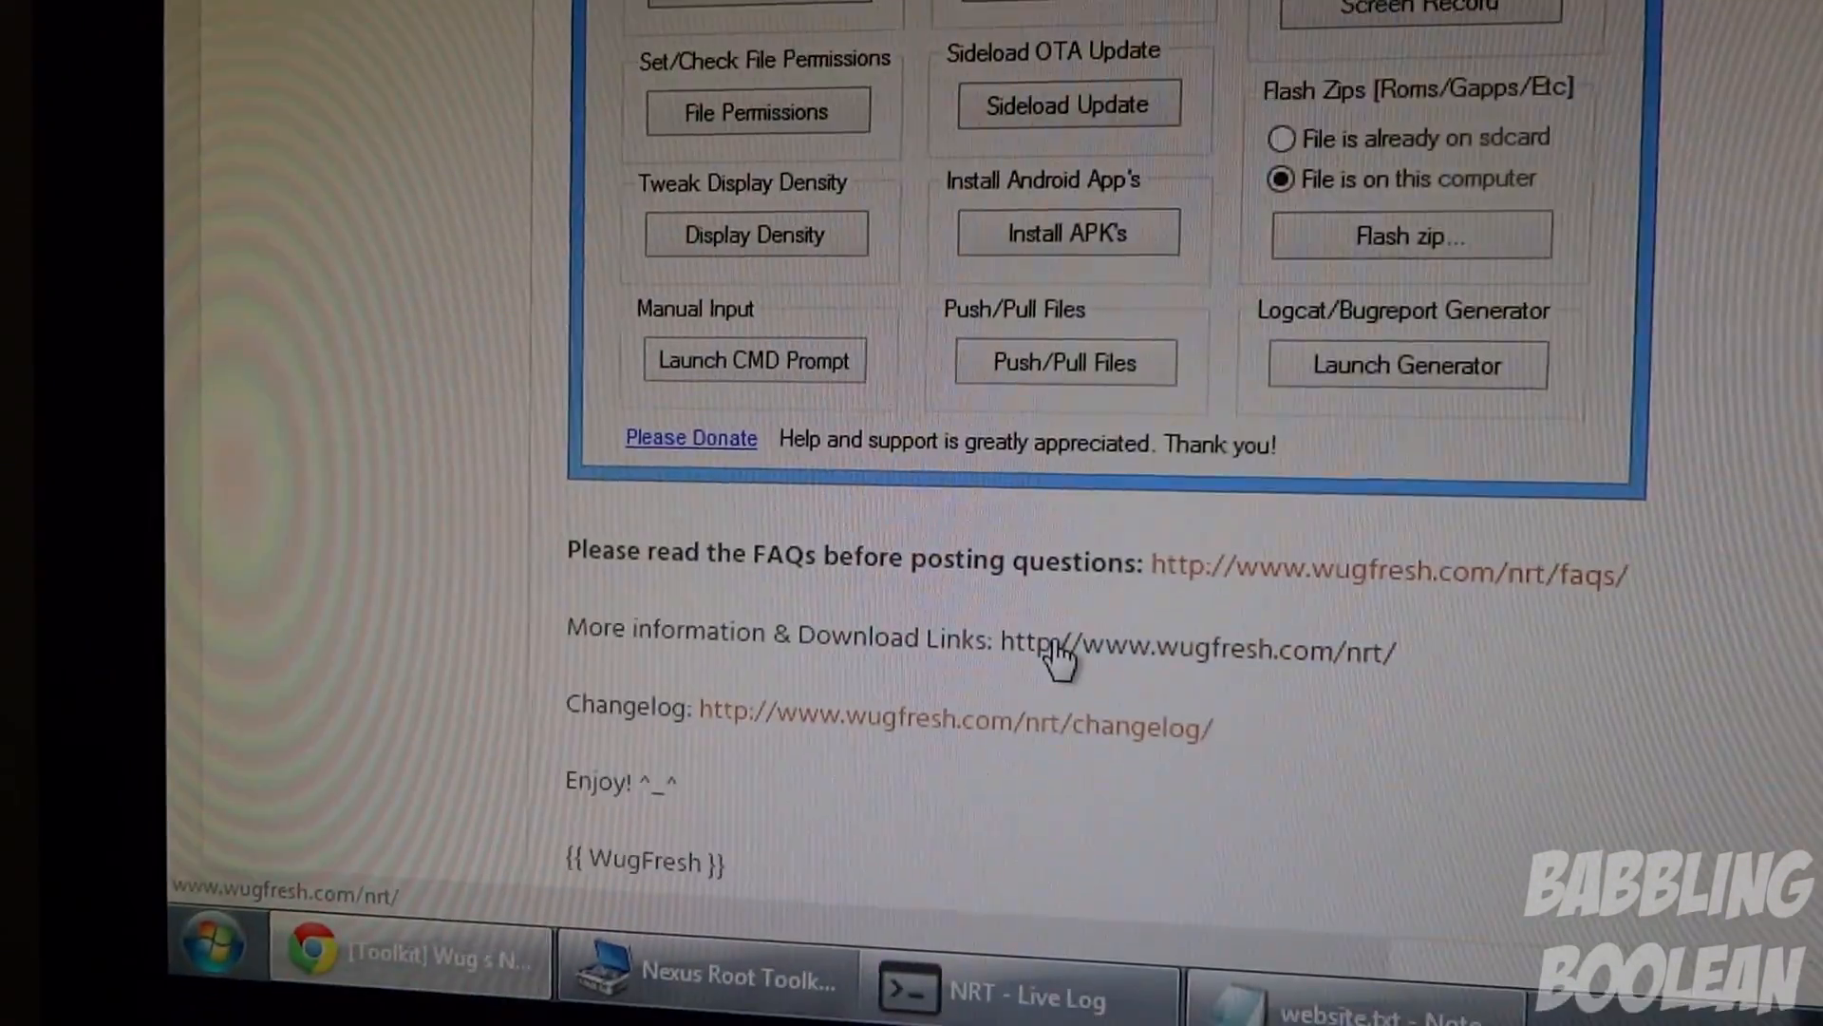
View the wugfresh.com/nrt/ download page in Chrome, then minimize the browser
left_click(996, 55)
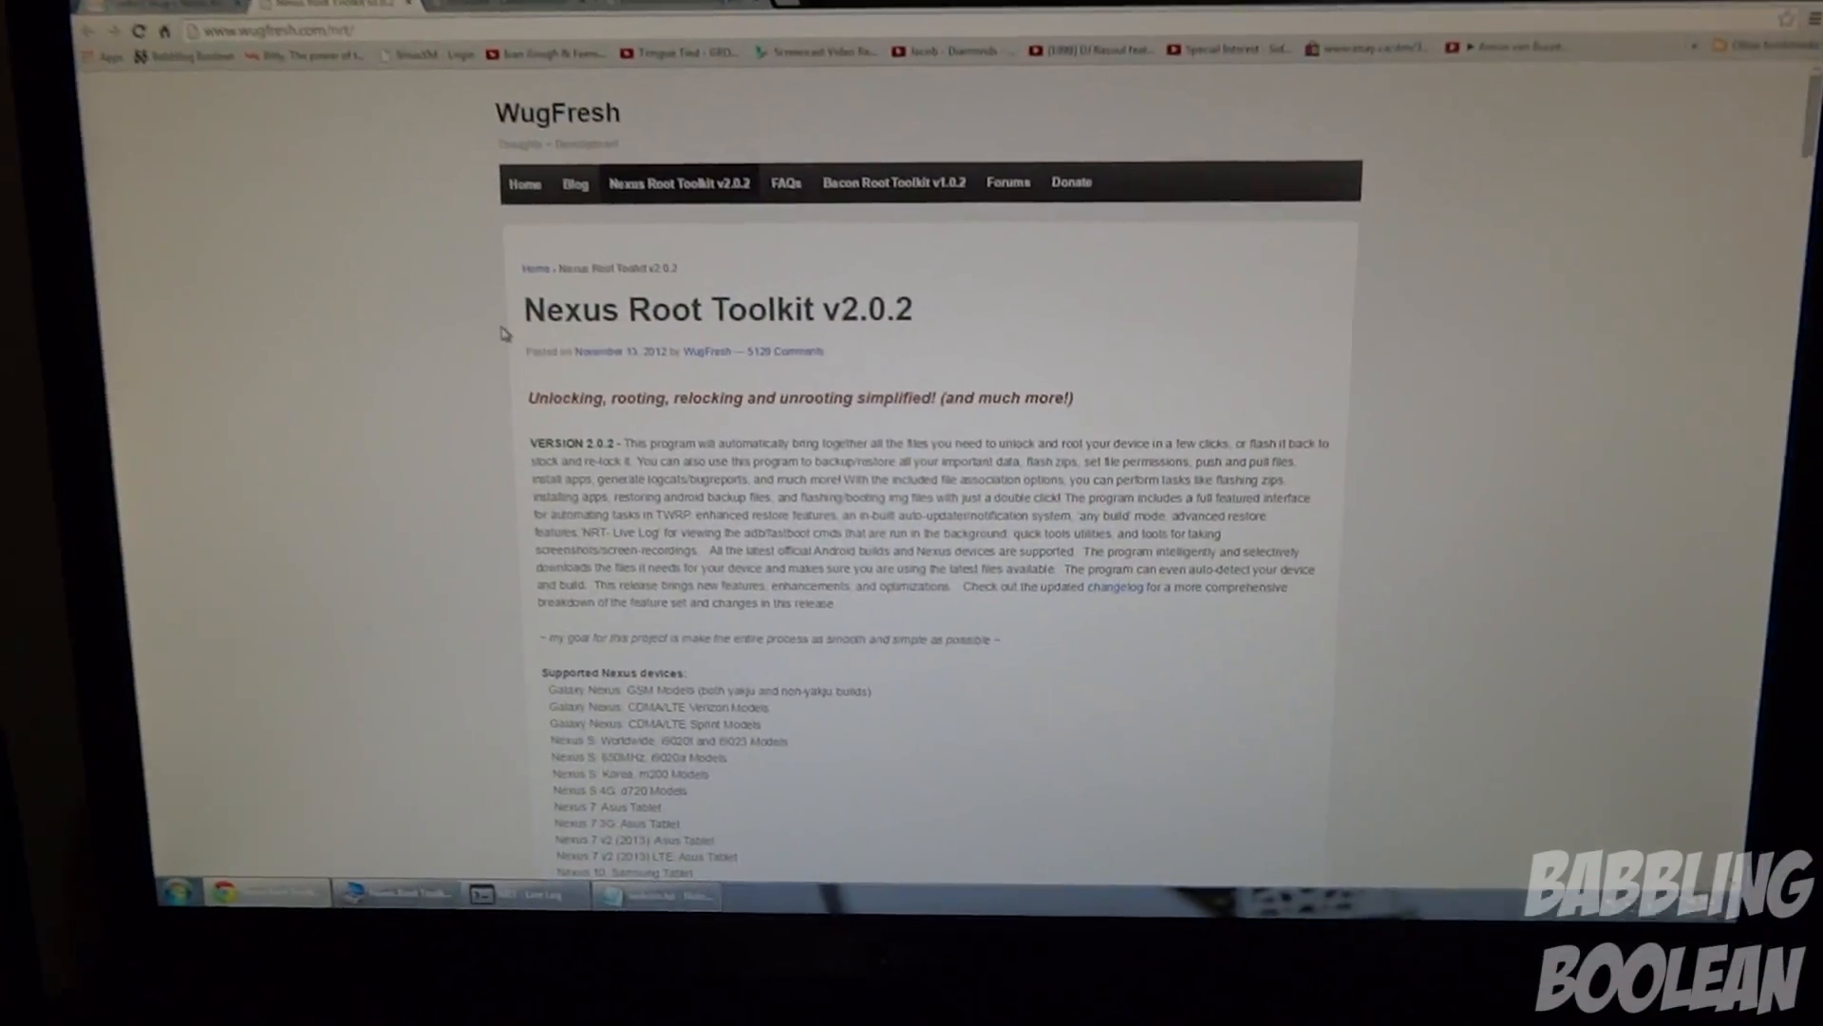
scroll(607, 391, "down", 3)
scroll(432, 393, "down", 2)
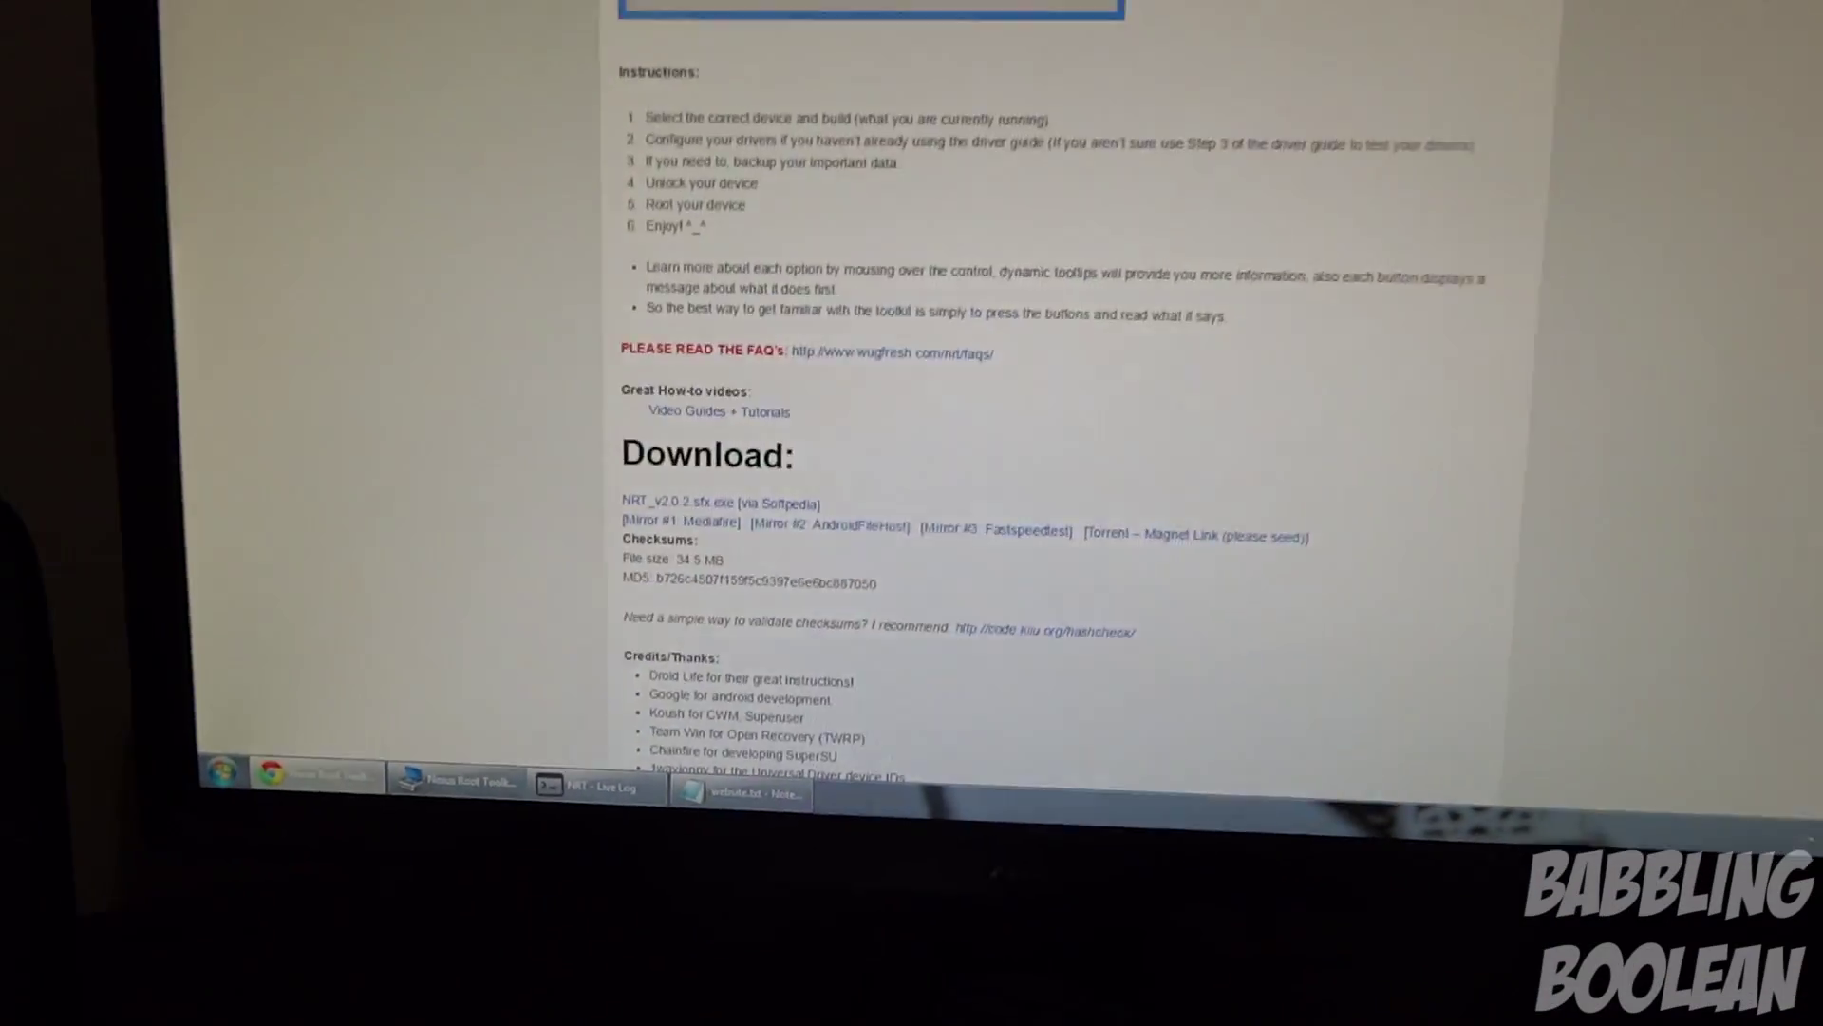
left_click(663, 595)
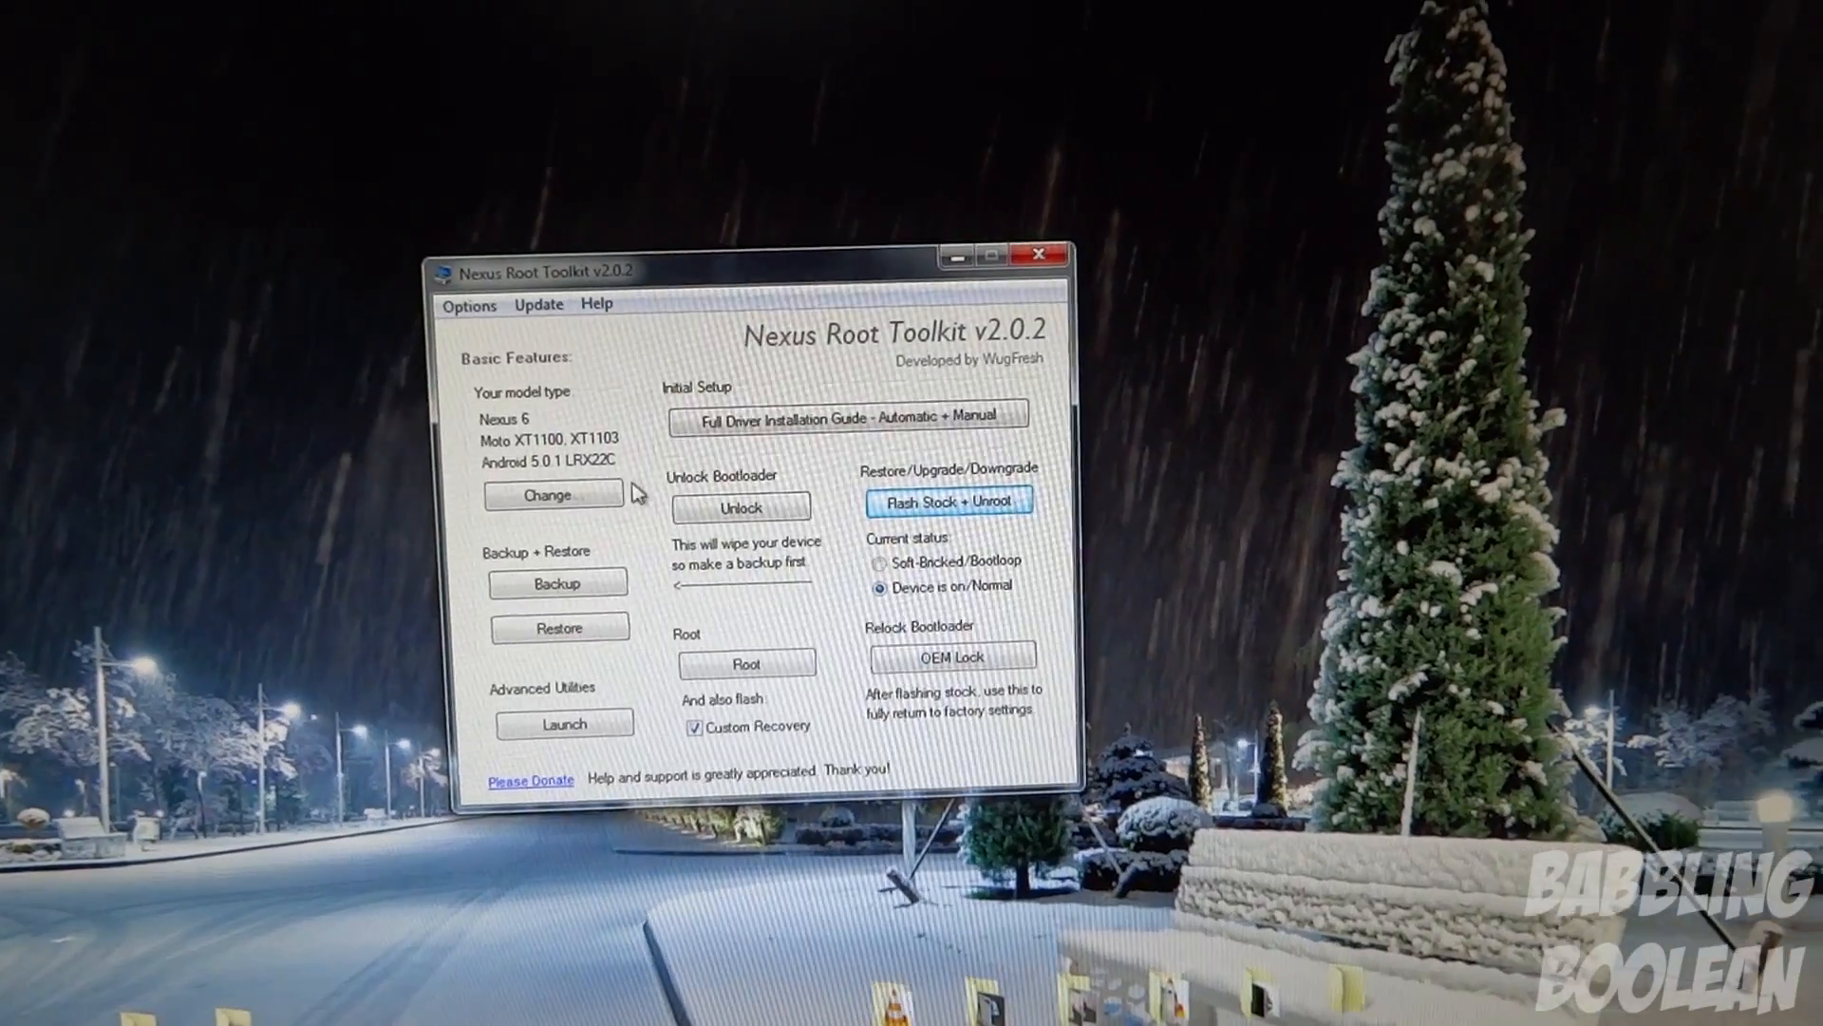
Change the model type, keeping Nexus 6 and listing the available Android builds
left_click(549, 495)
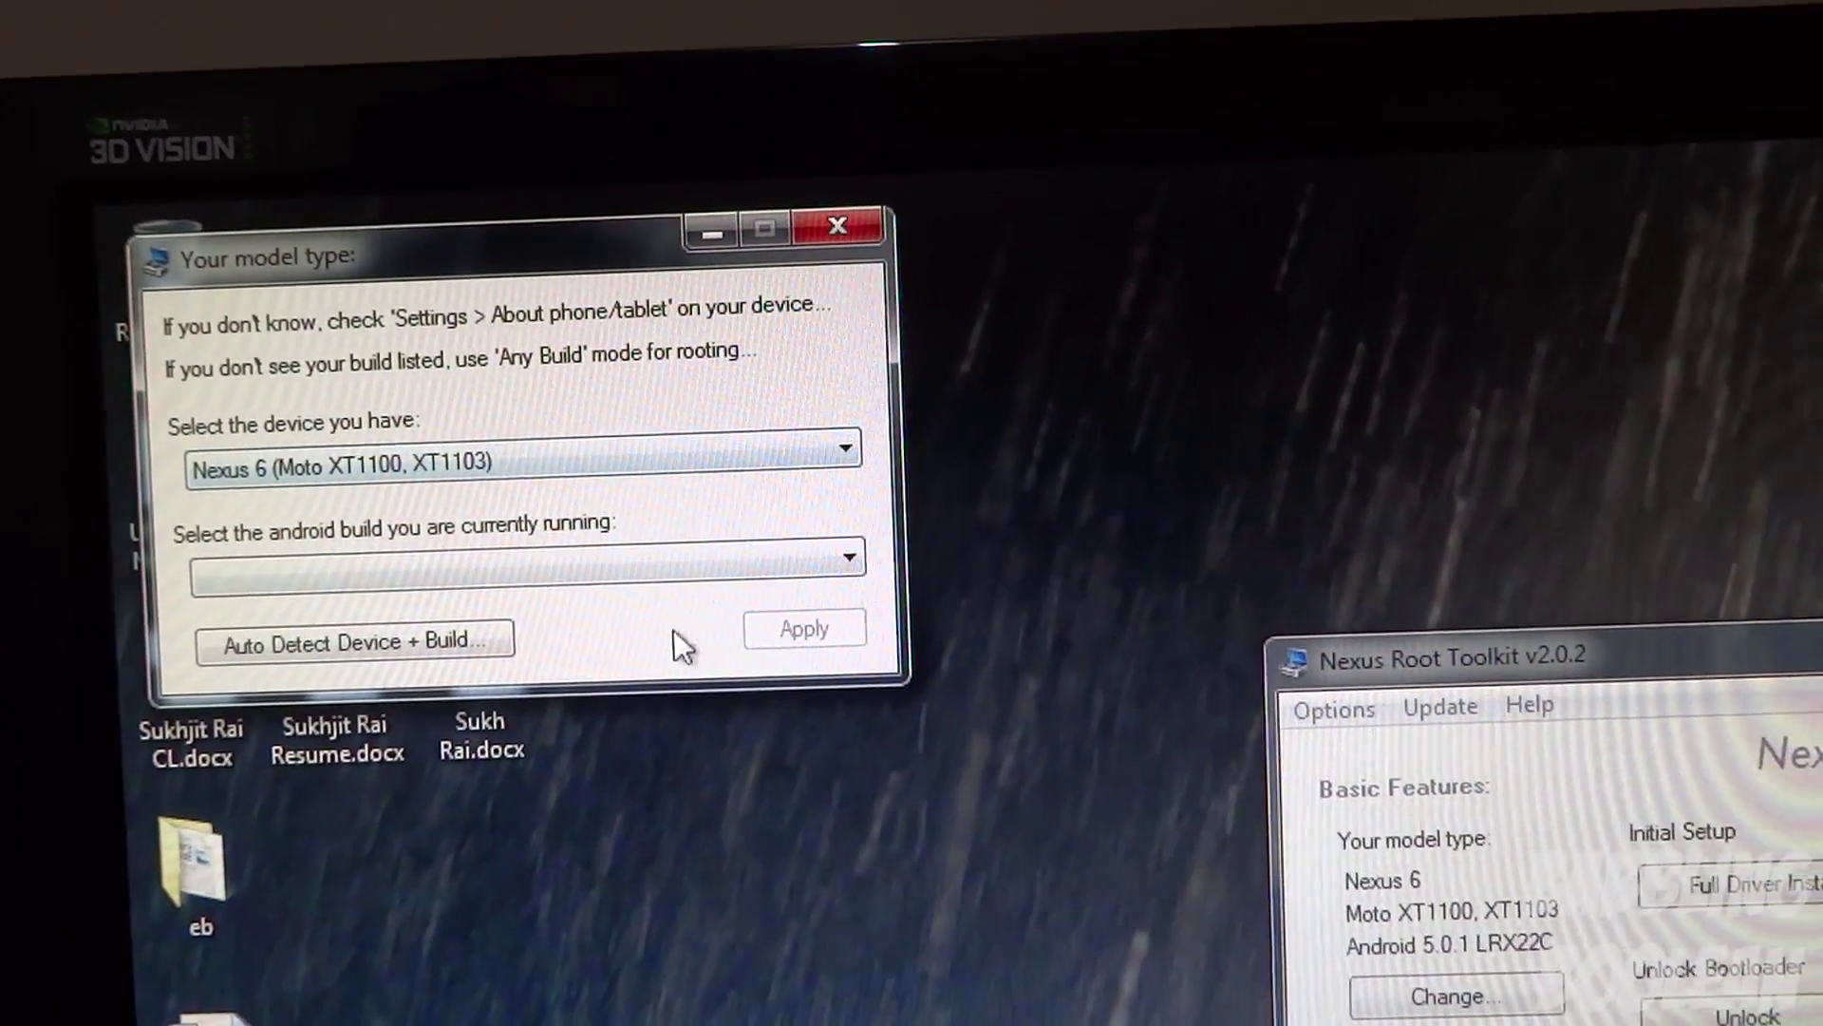
left_click(571, 574)
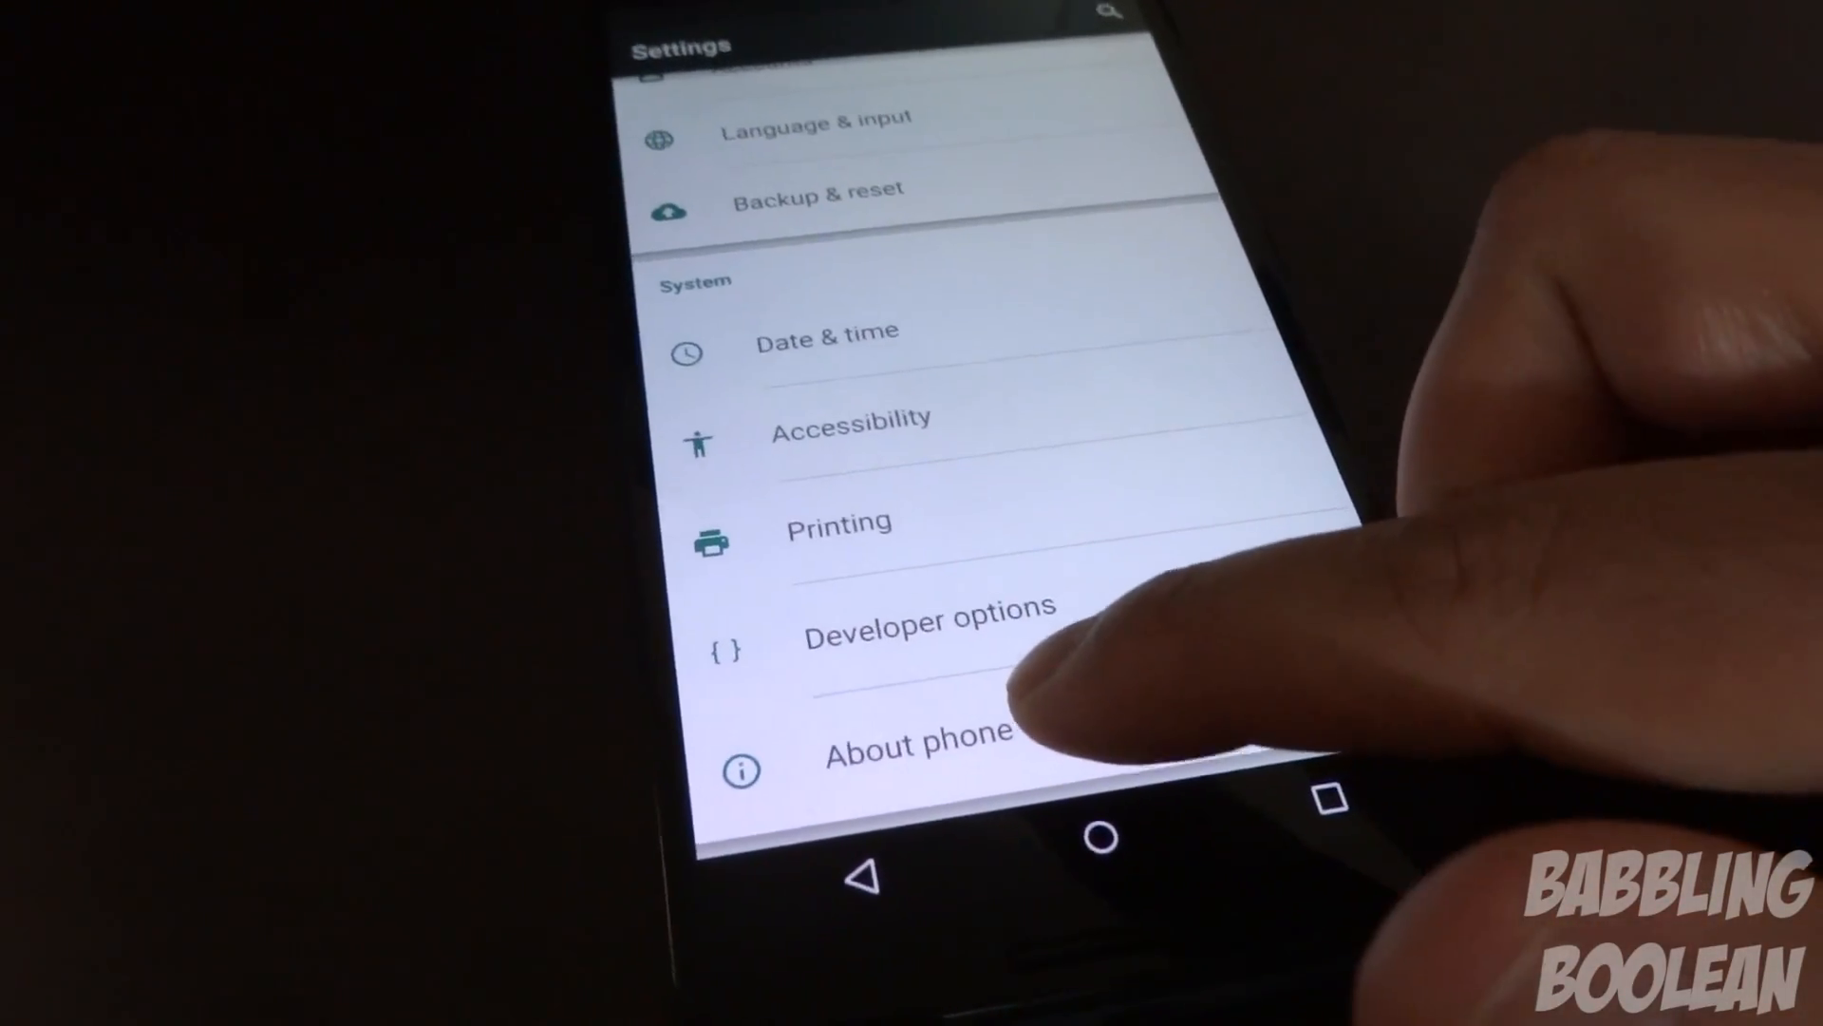
scroll(997, 570, "down", 2)
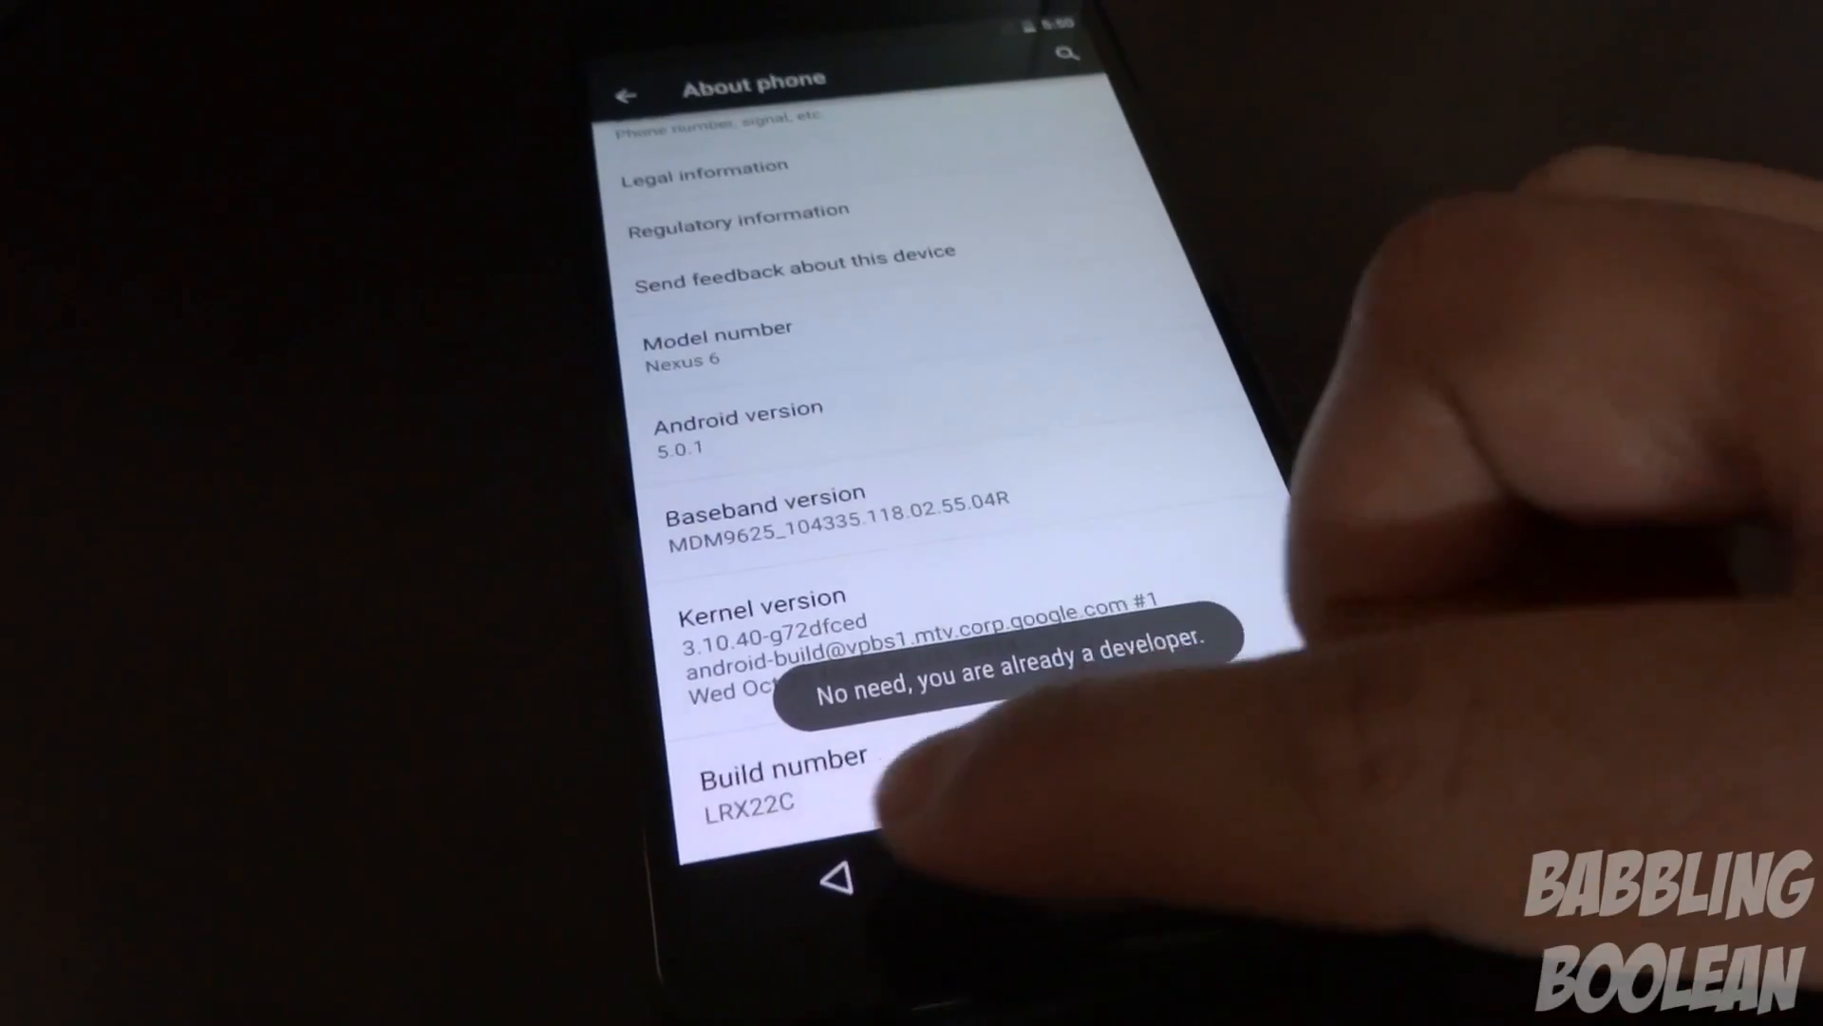
Switch Developer options on and allow USB debugging on the Nexus 6
left_click(839, 878)
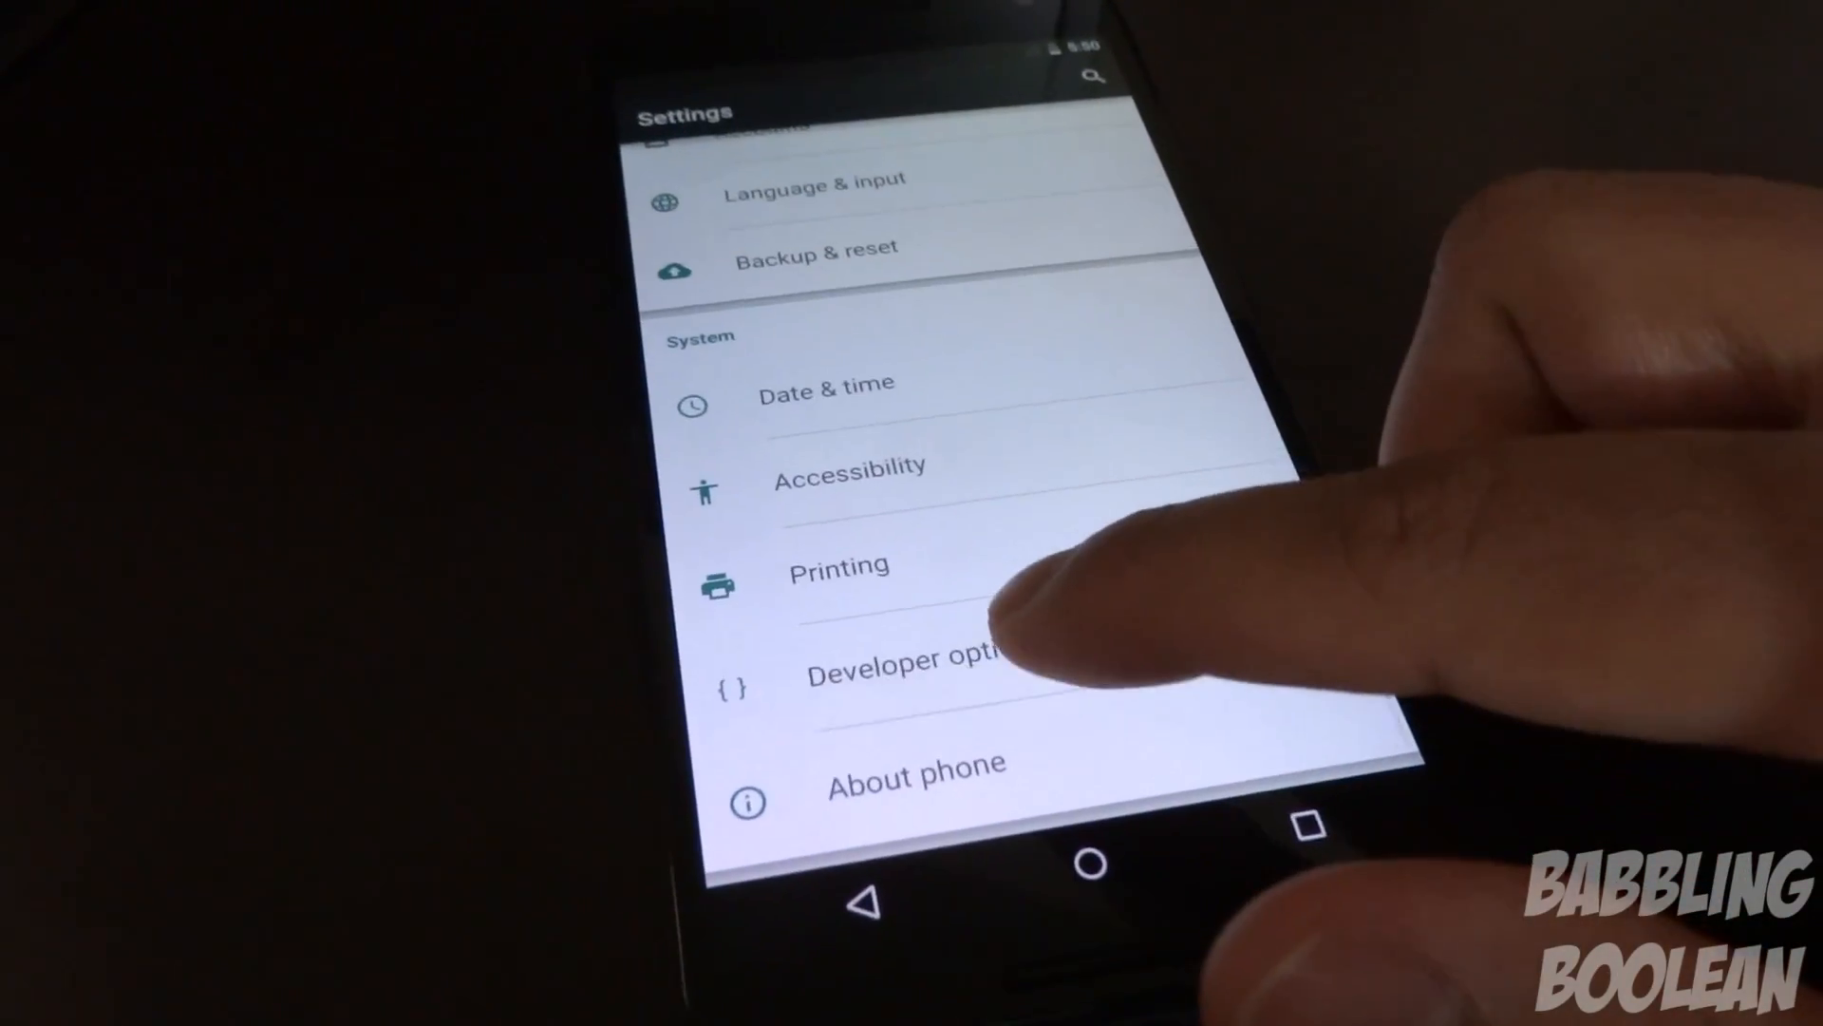
left_click(912, 648)
left_click(1131, 257)
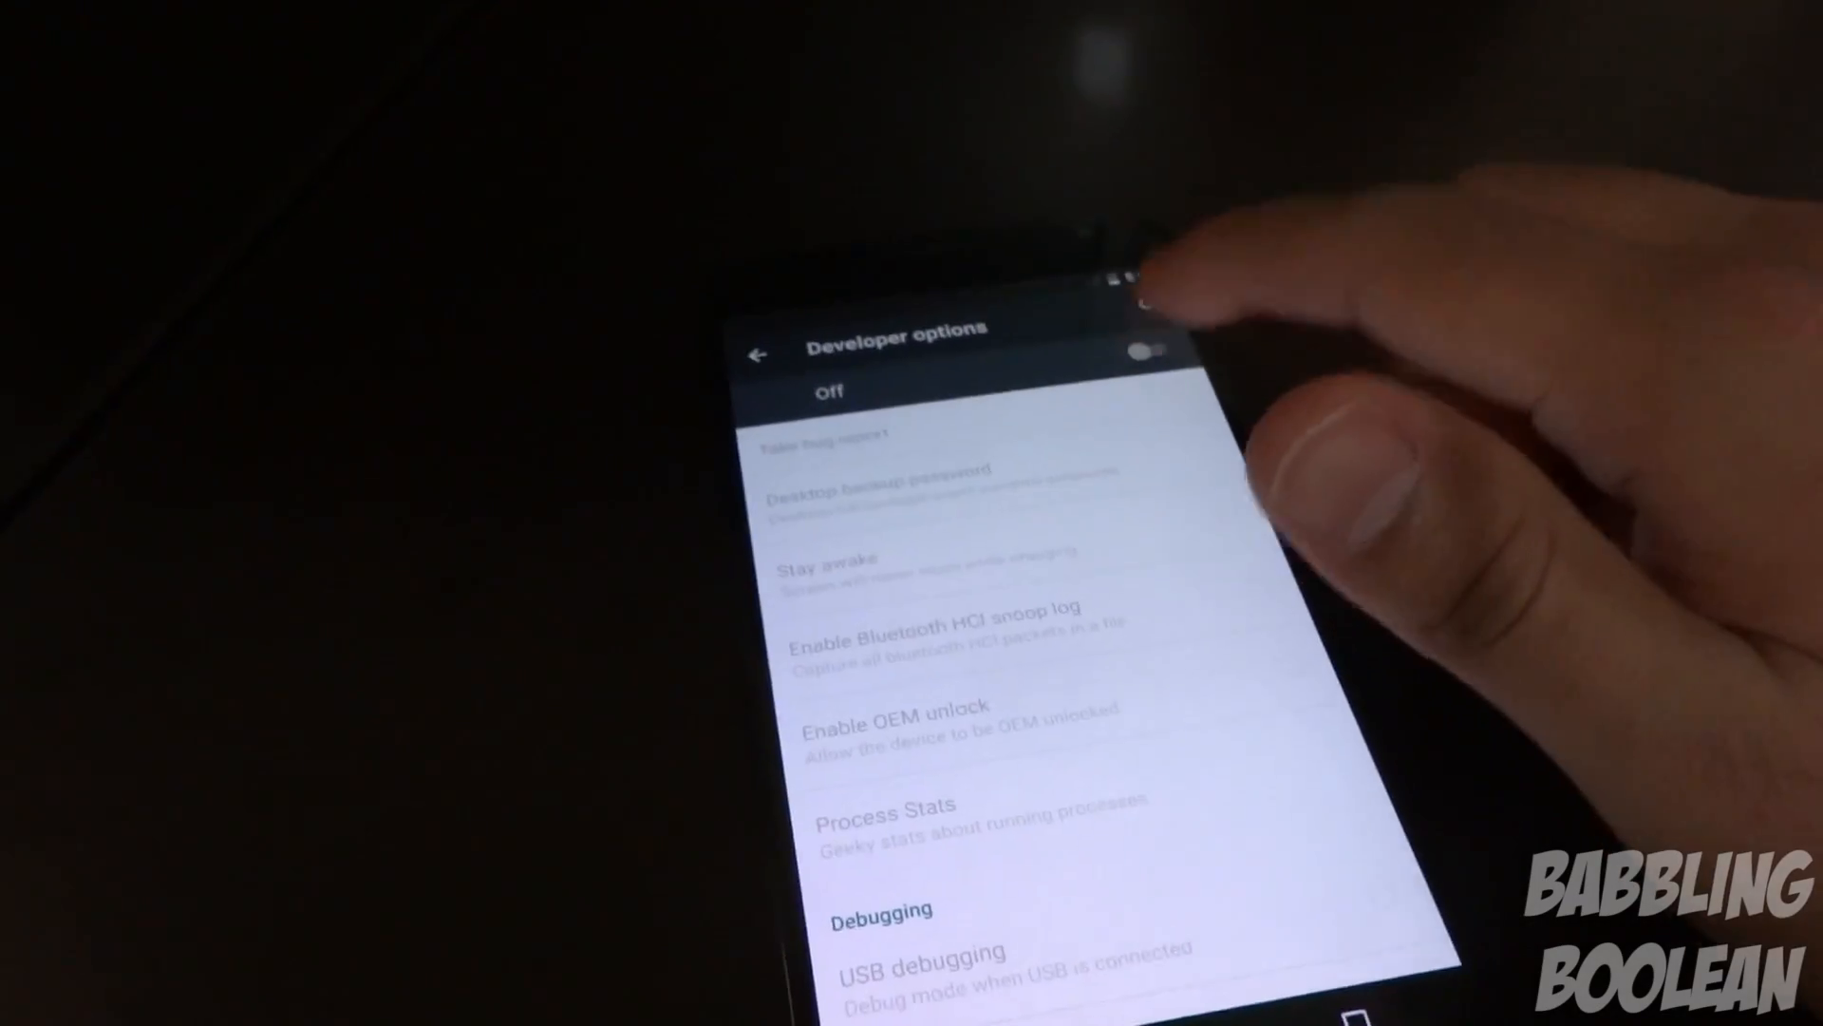
left_click(1108, 126)
left_click(1183, 599)
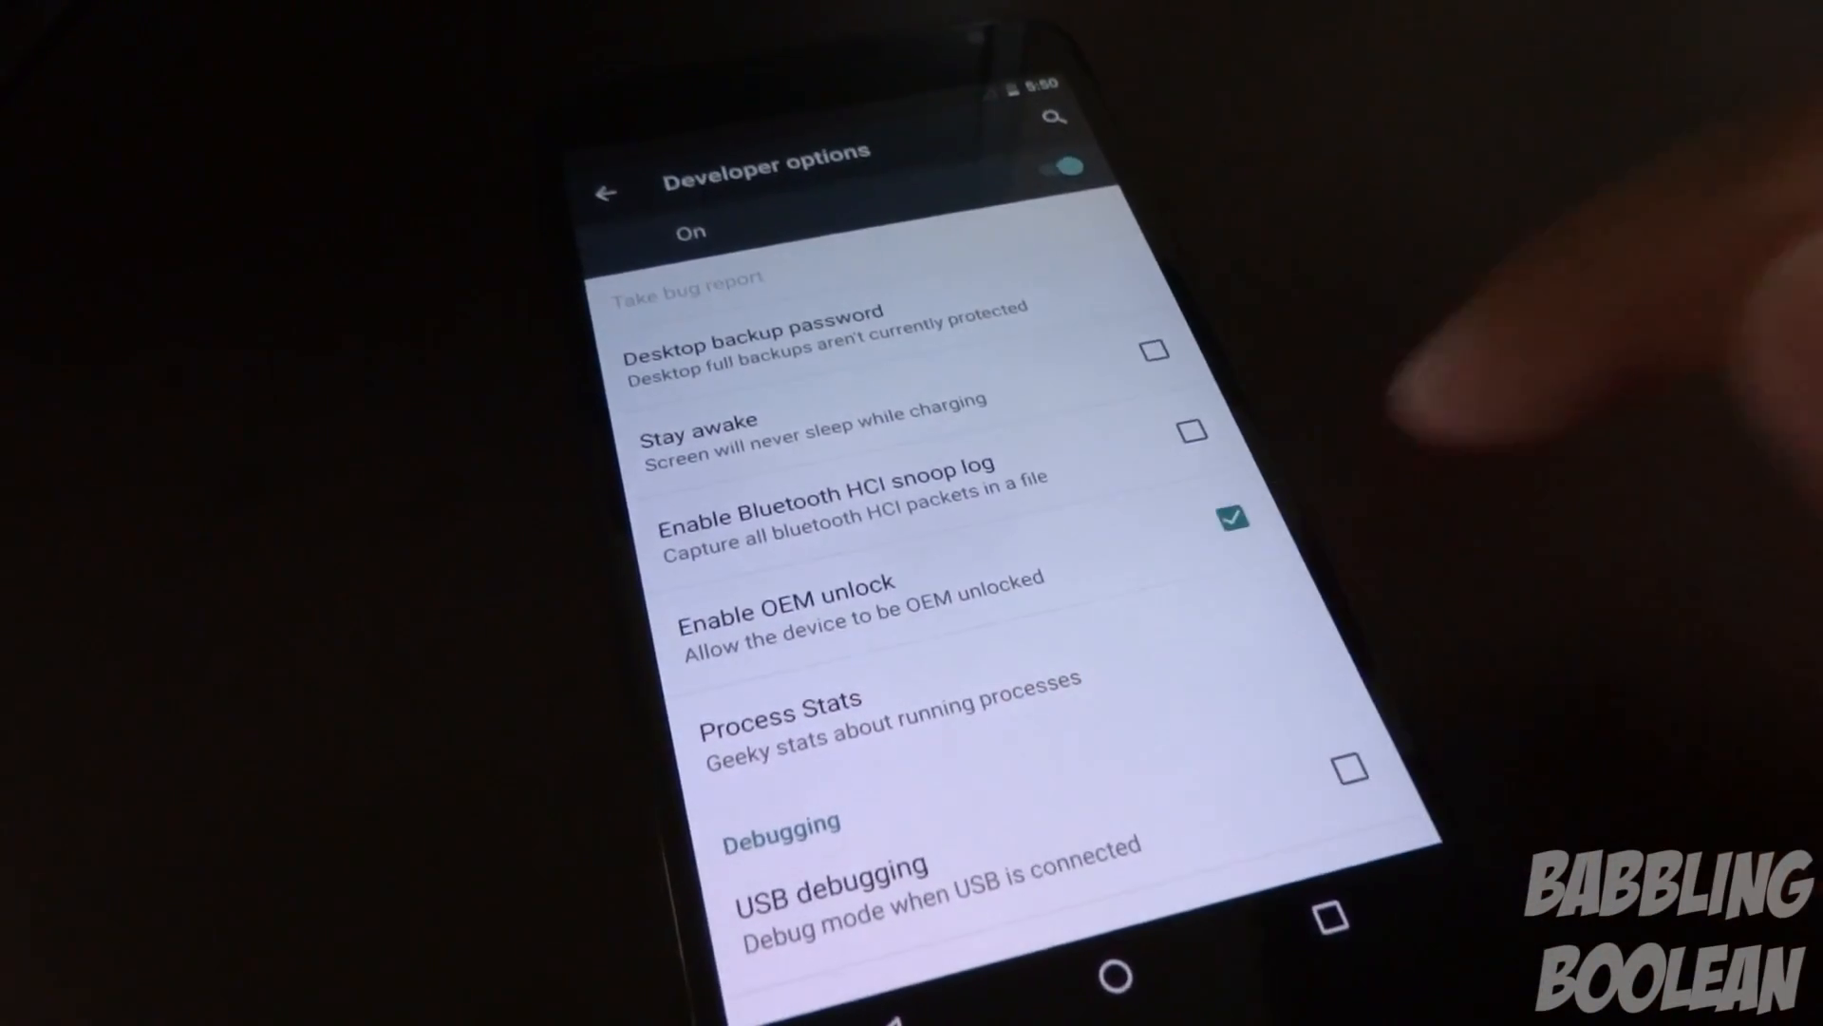
scroll(997, 641, "down", 3)
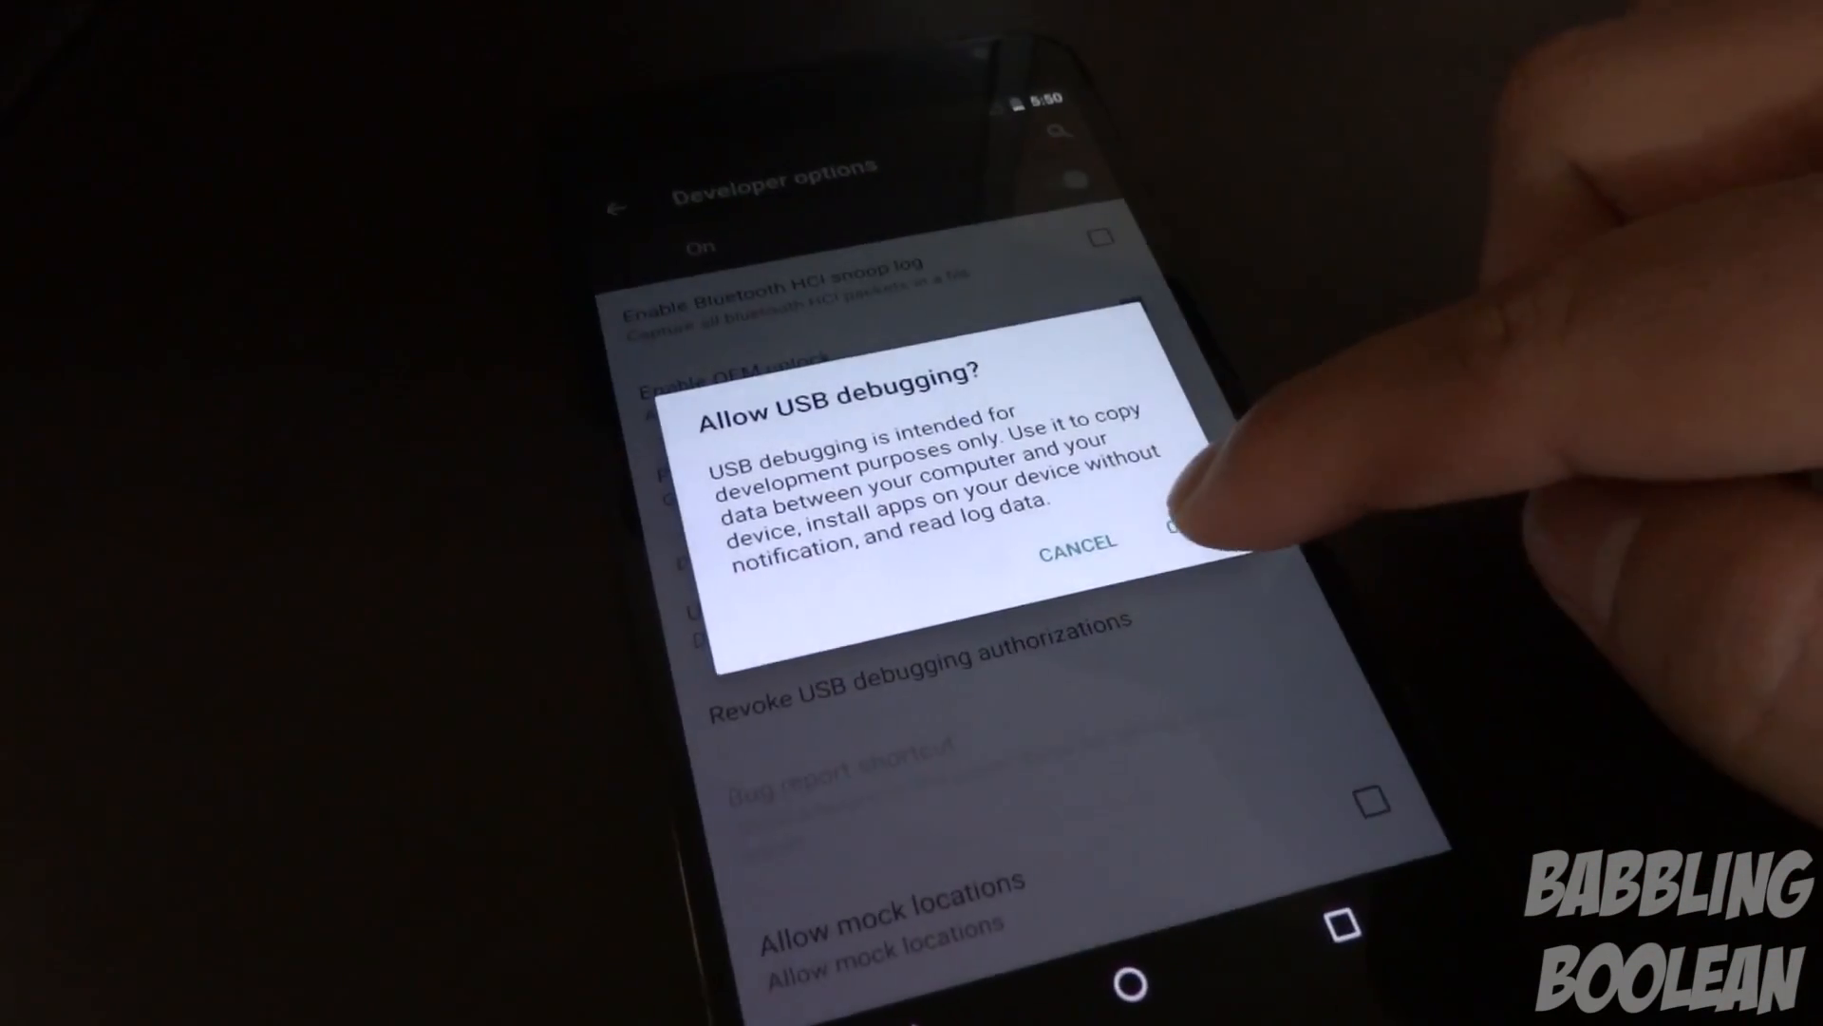
left_click(1182, 525)
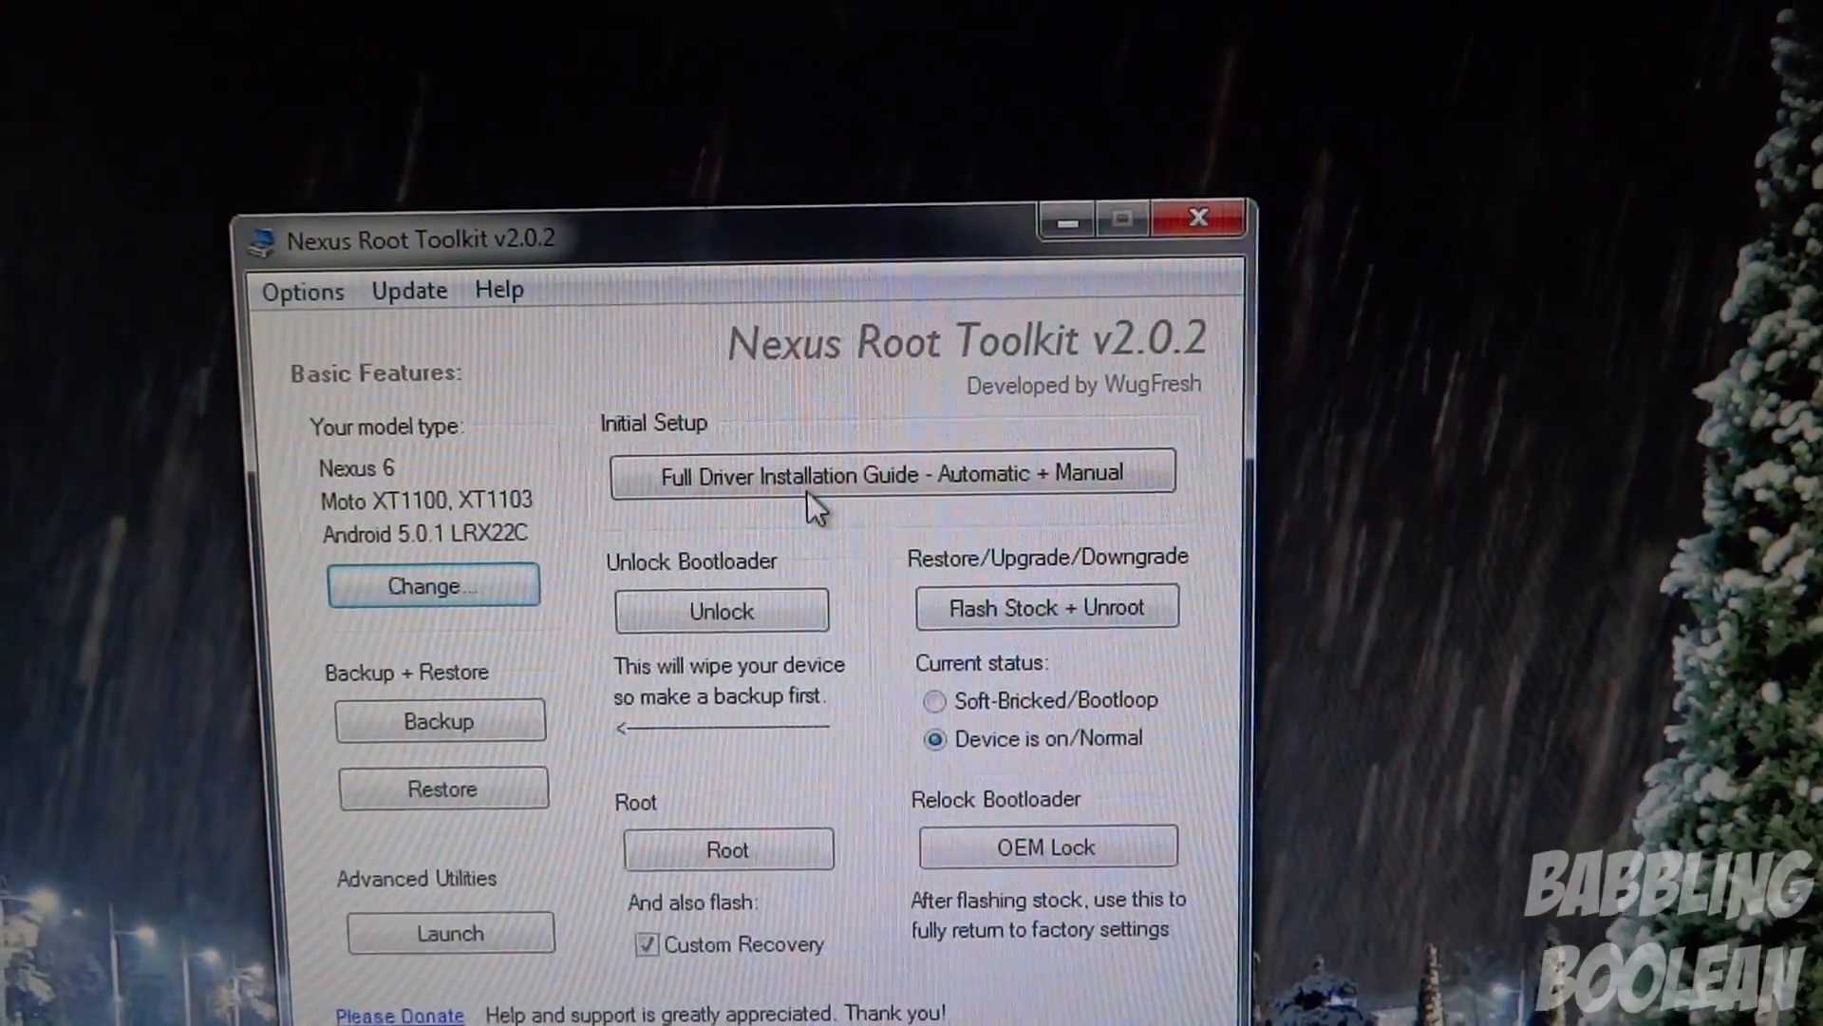
left_click(807, 486)
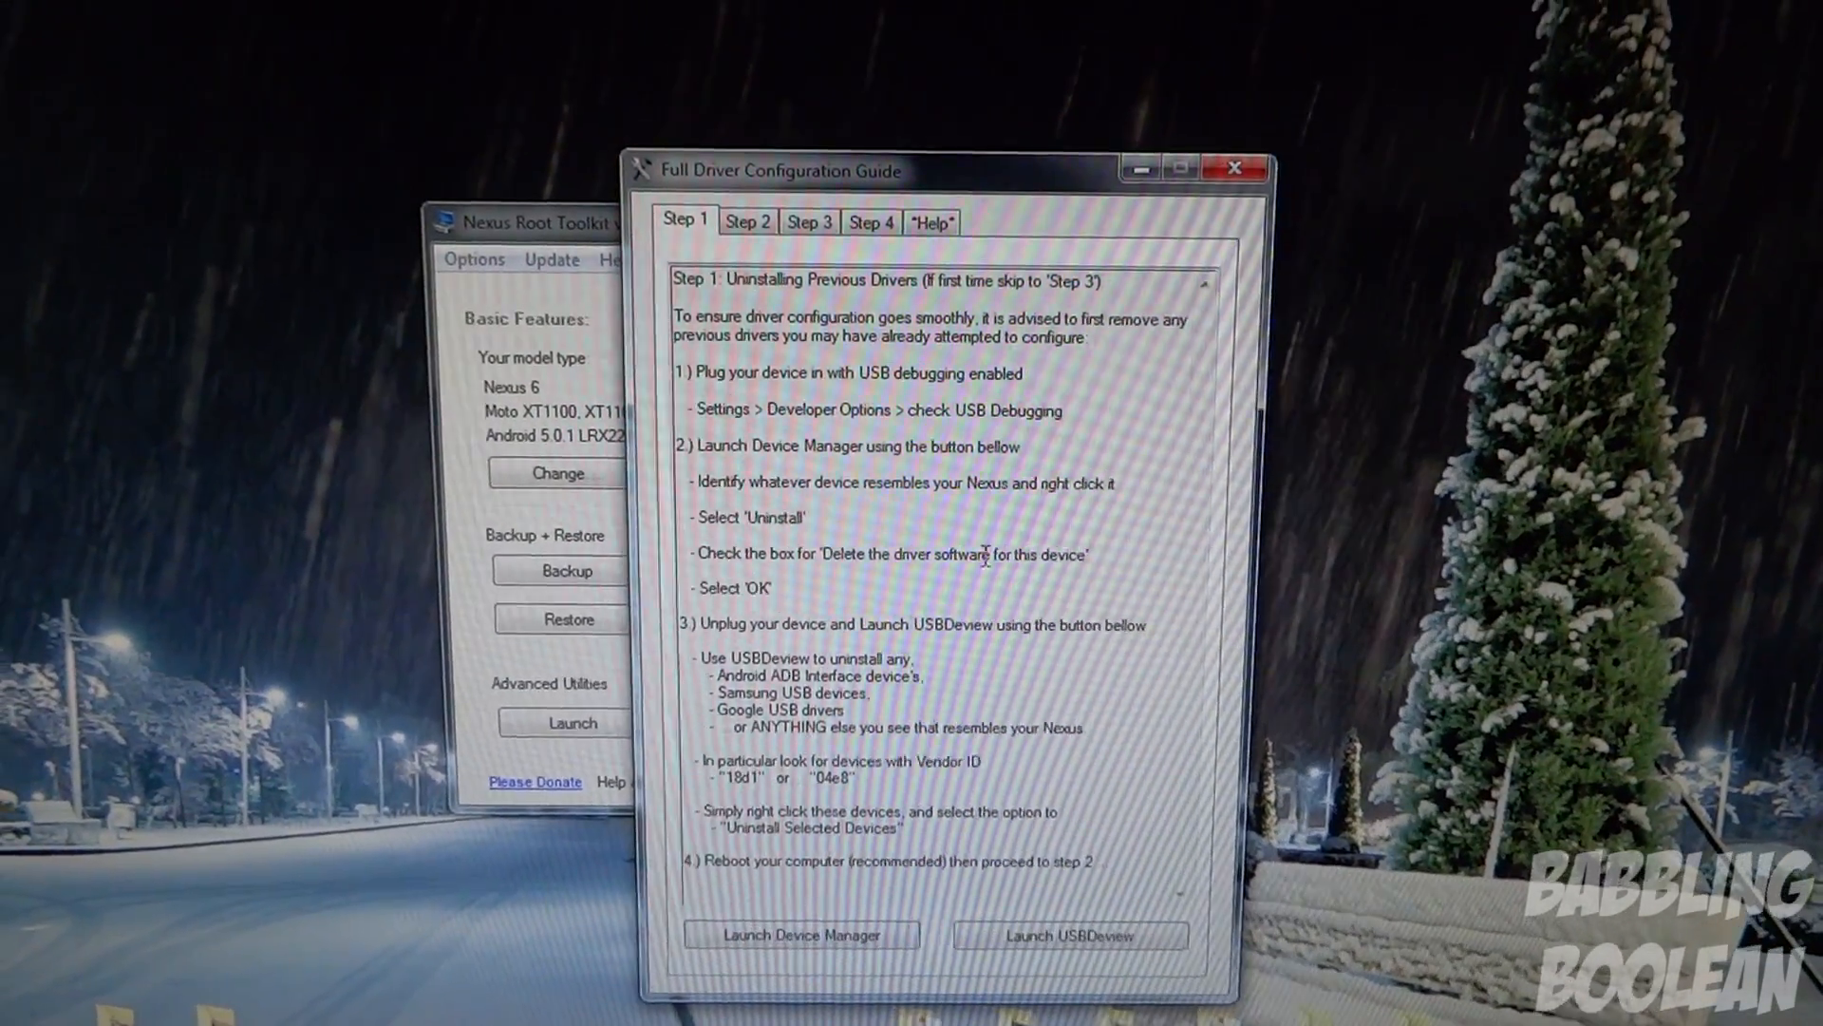
left_click(752, 225)
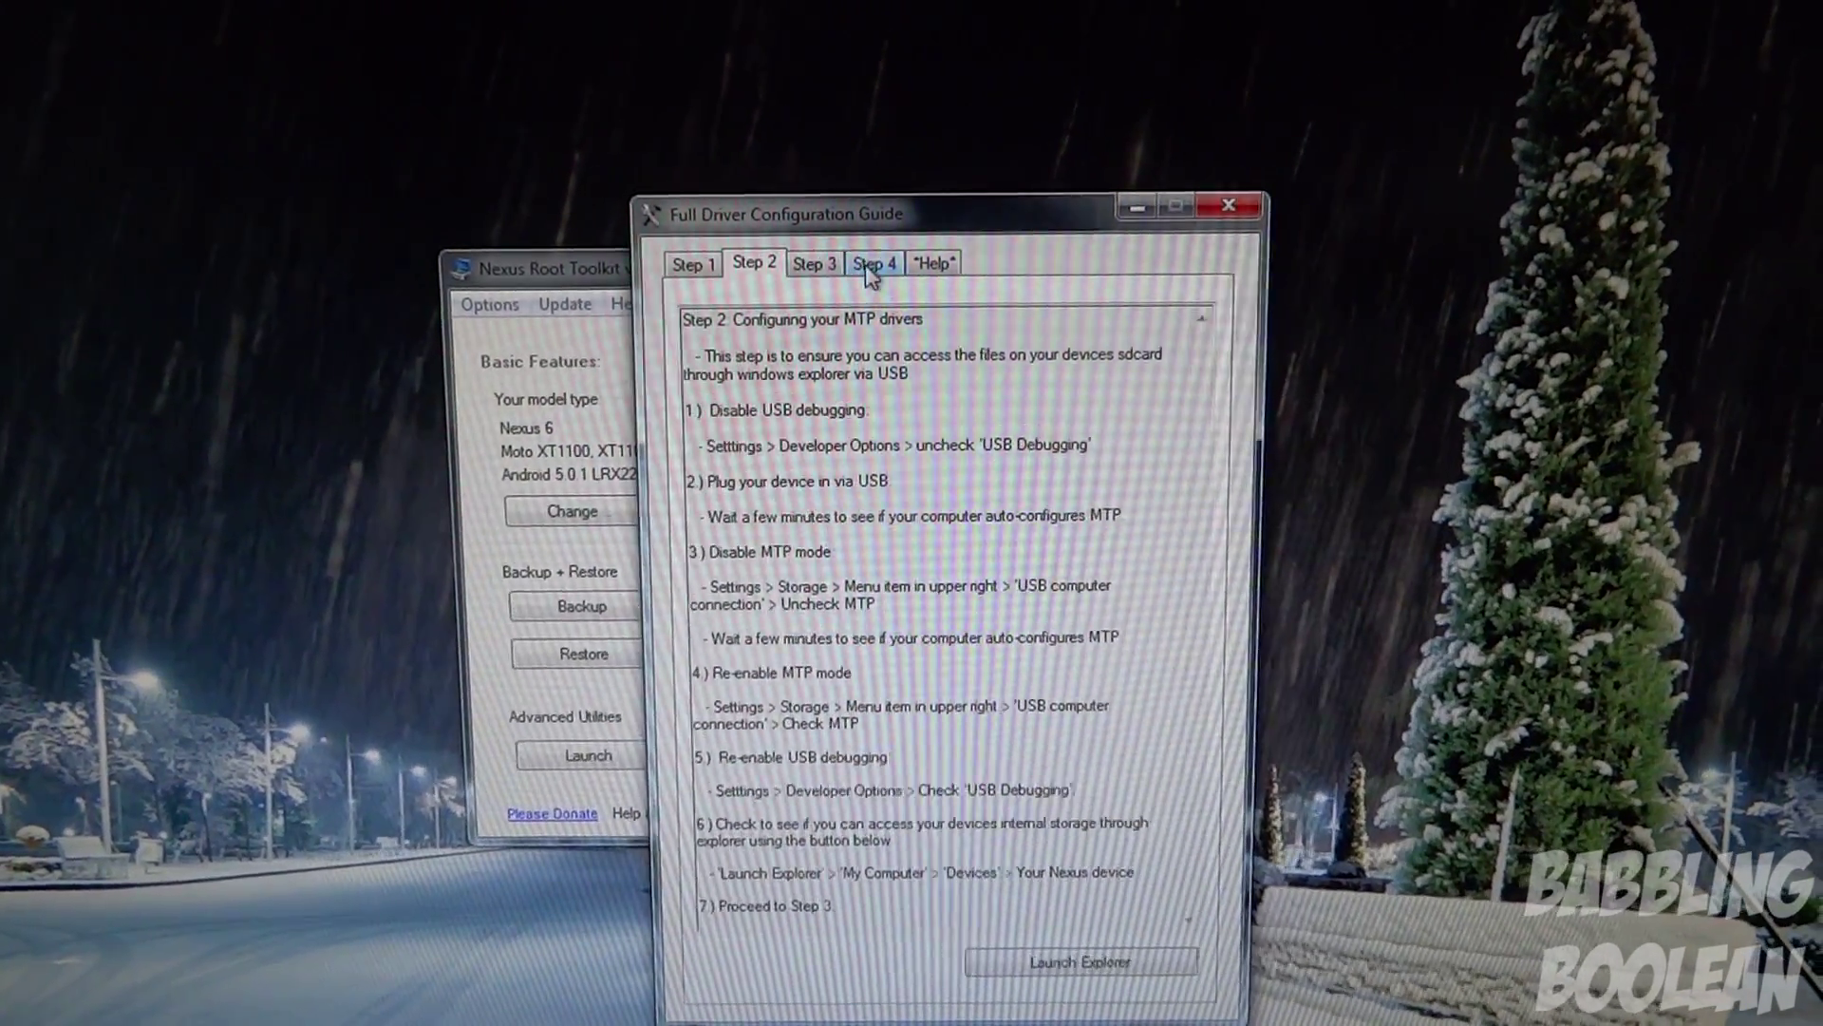
left_click(881, 251)
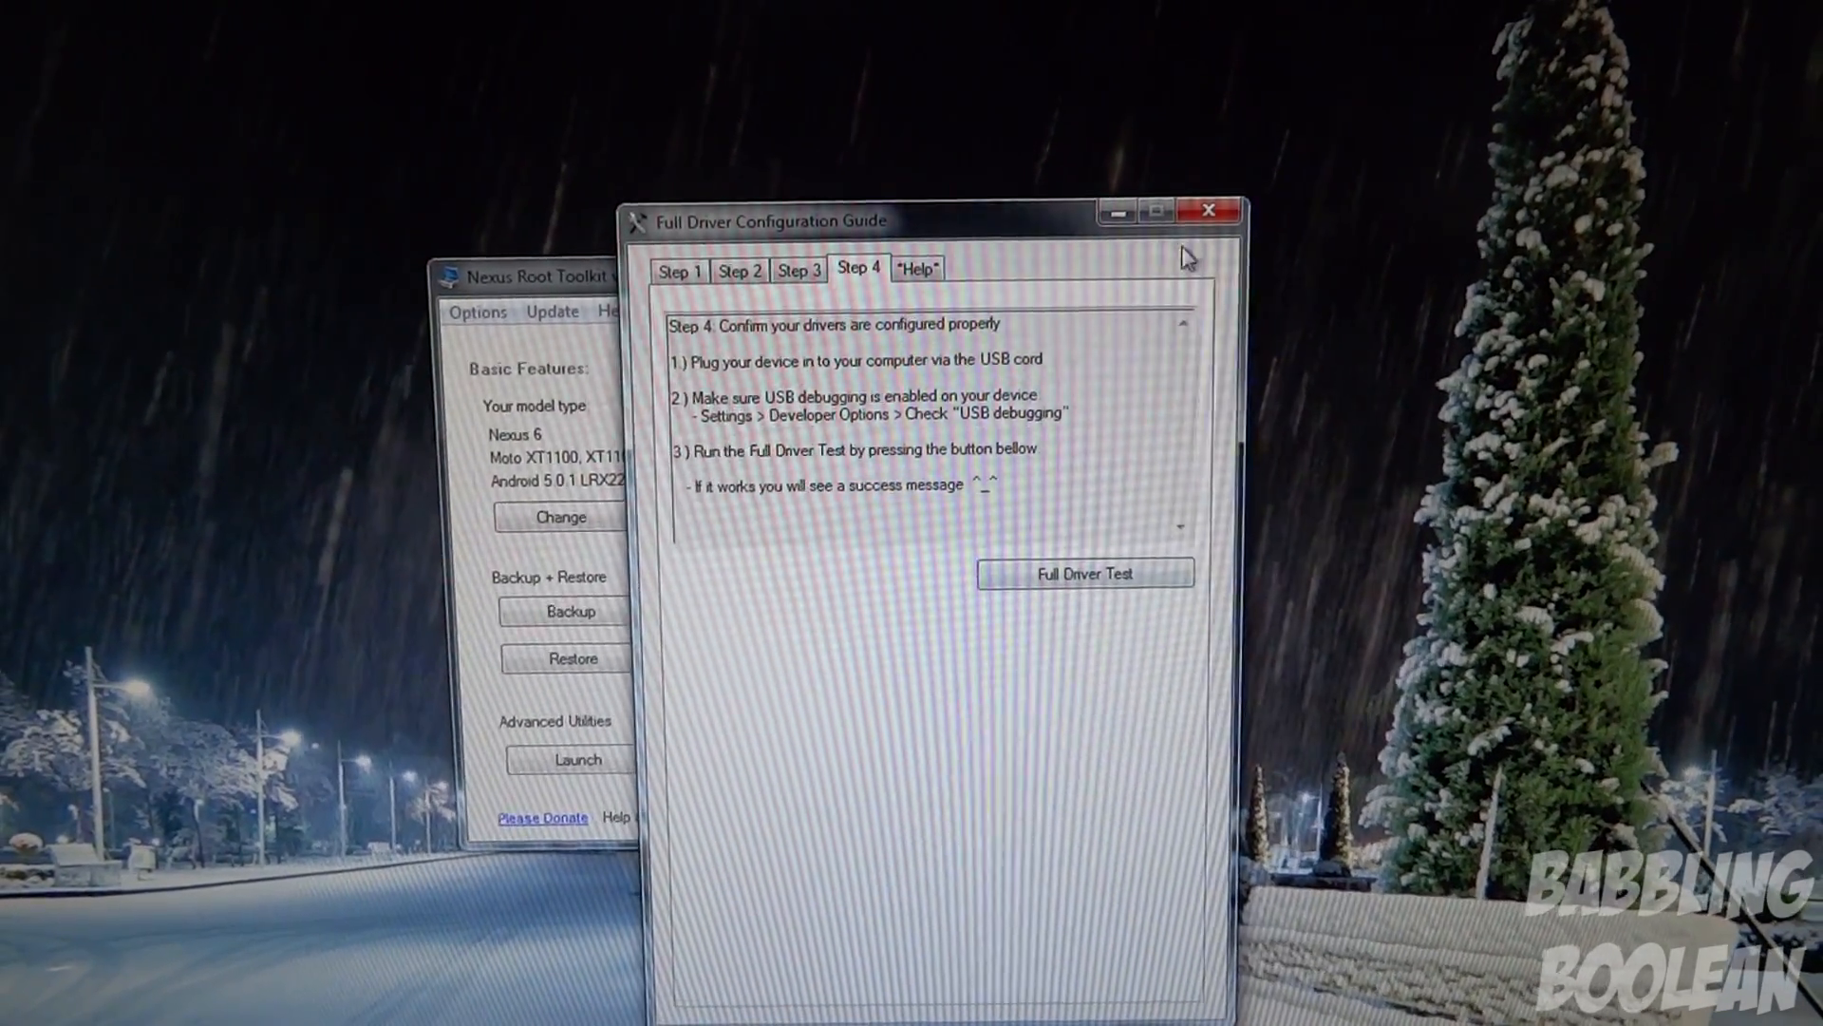
left_click(1210, 214)
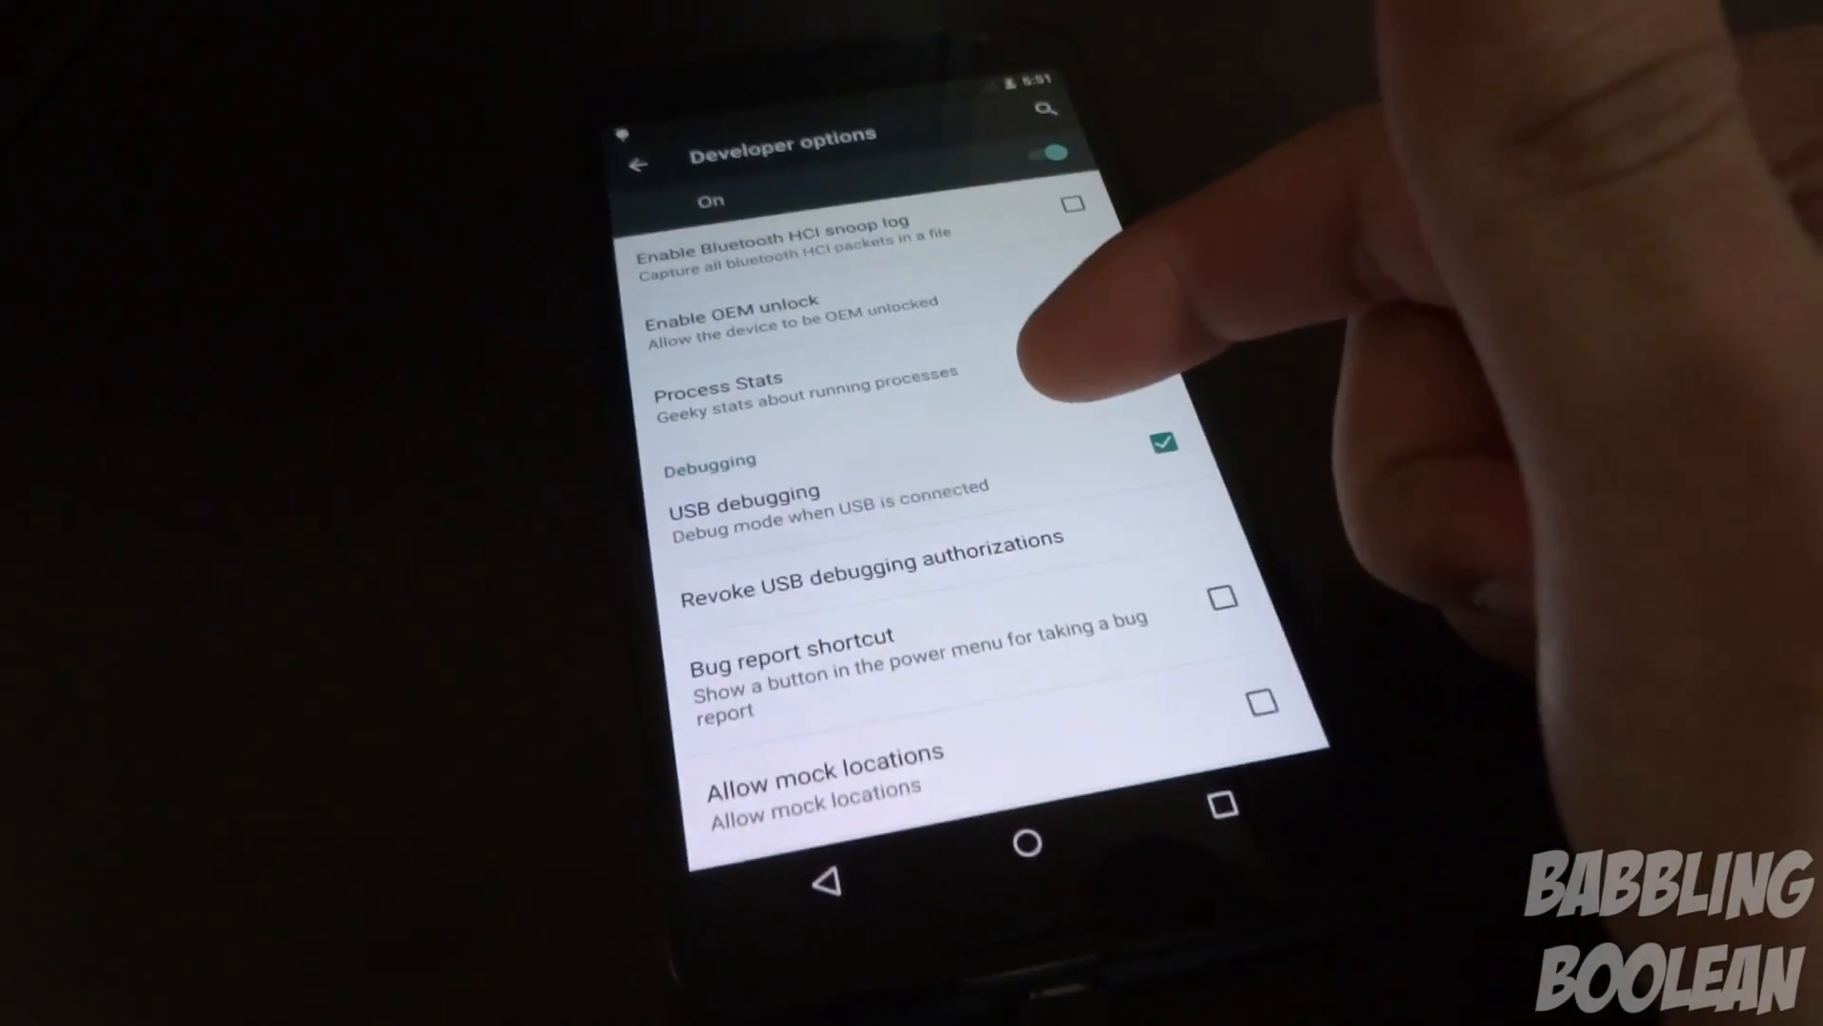
Tick Enable OEM unlock in the phone's Developer options
left_click(1054, 310)
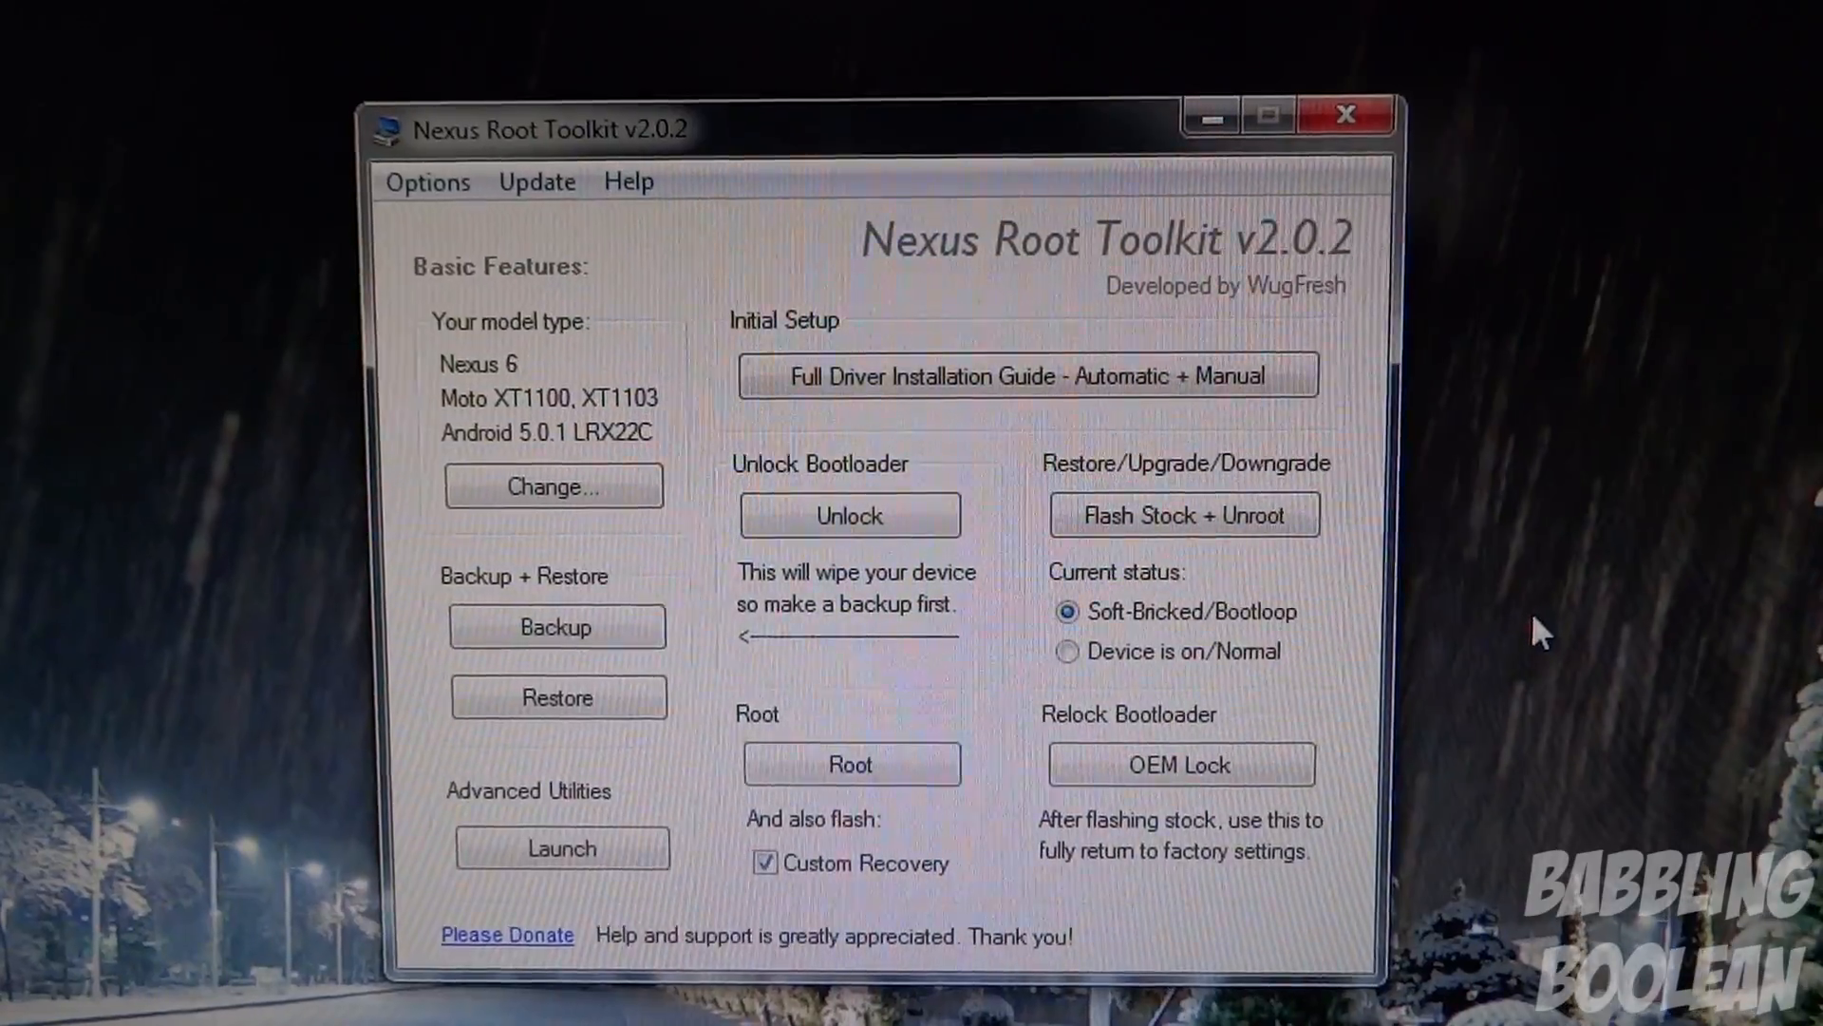
Mark the device on/normal and start Flash Stock + Unroot with Force Flash mode
left_click(1225, 660)
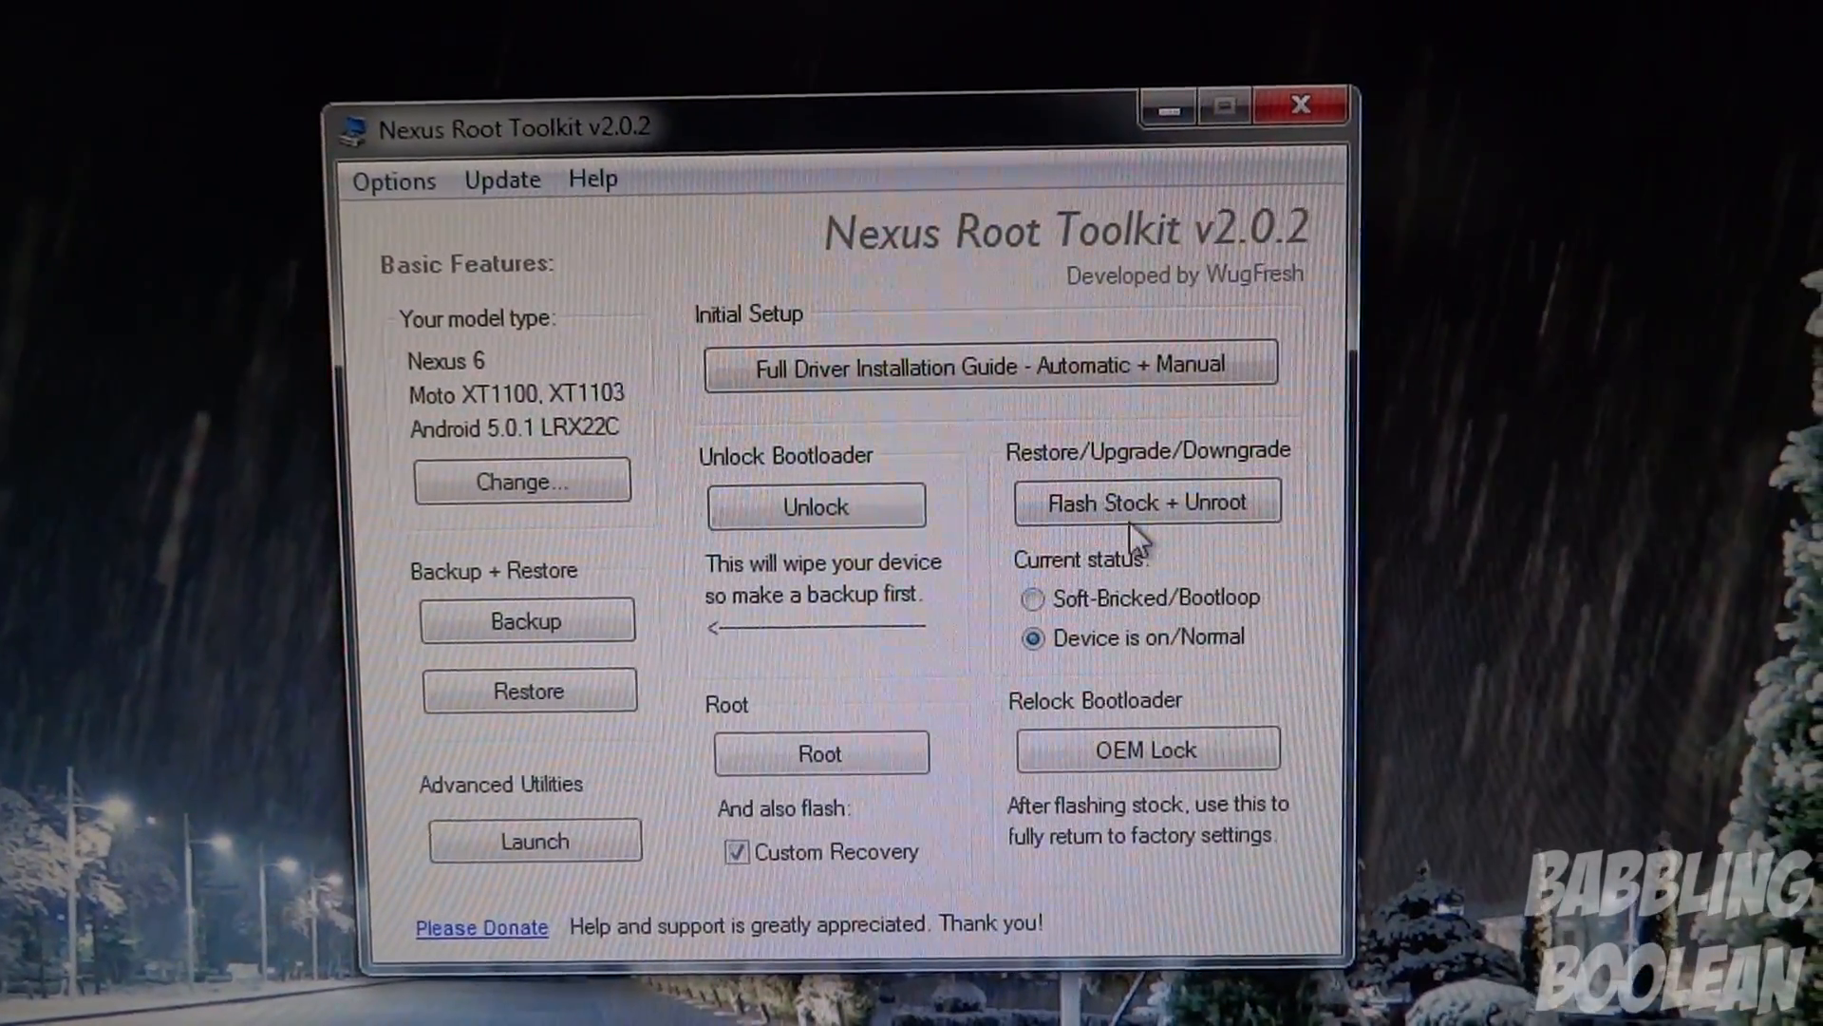
left_click(1109, 509)
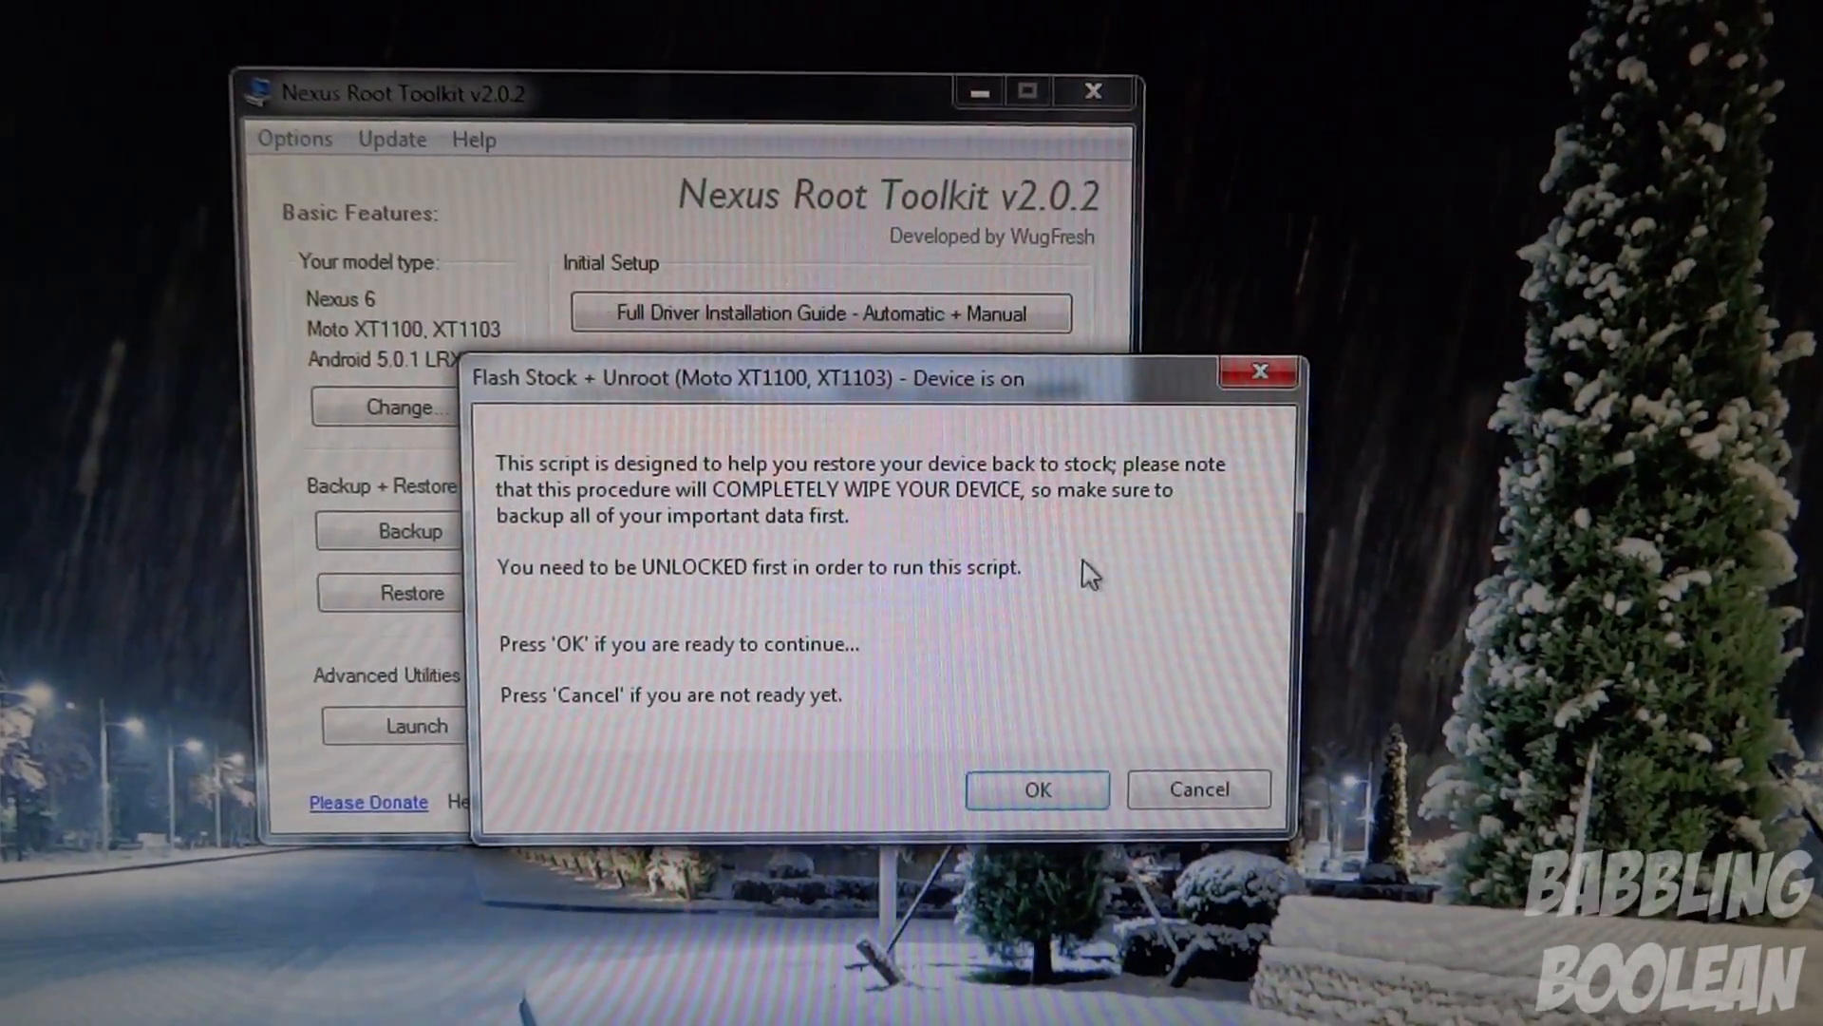
left_click(1036, 780)
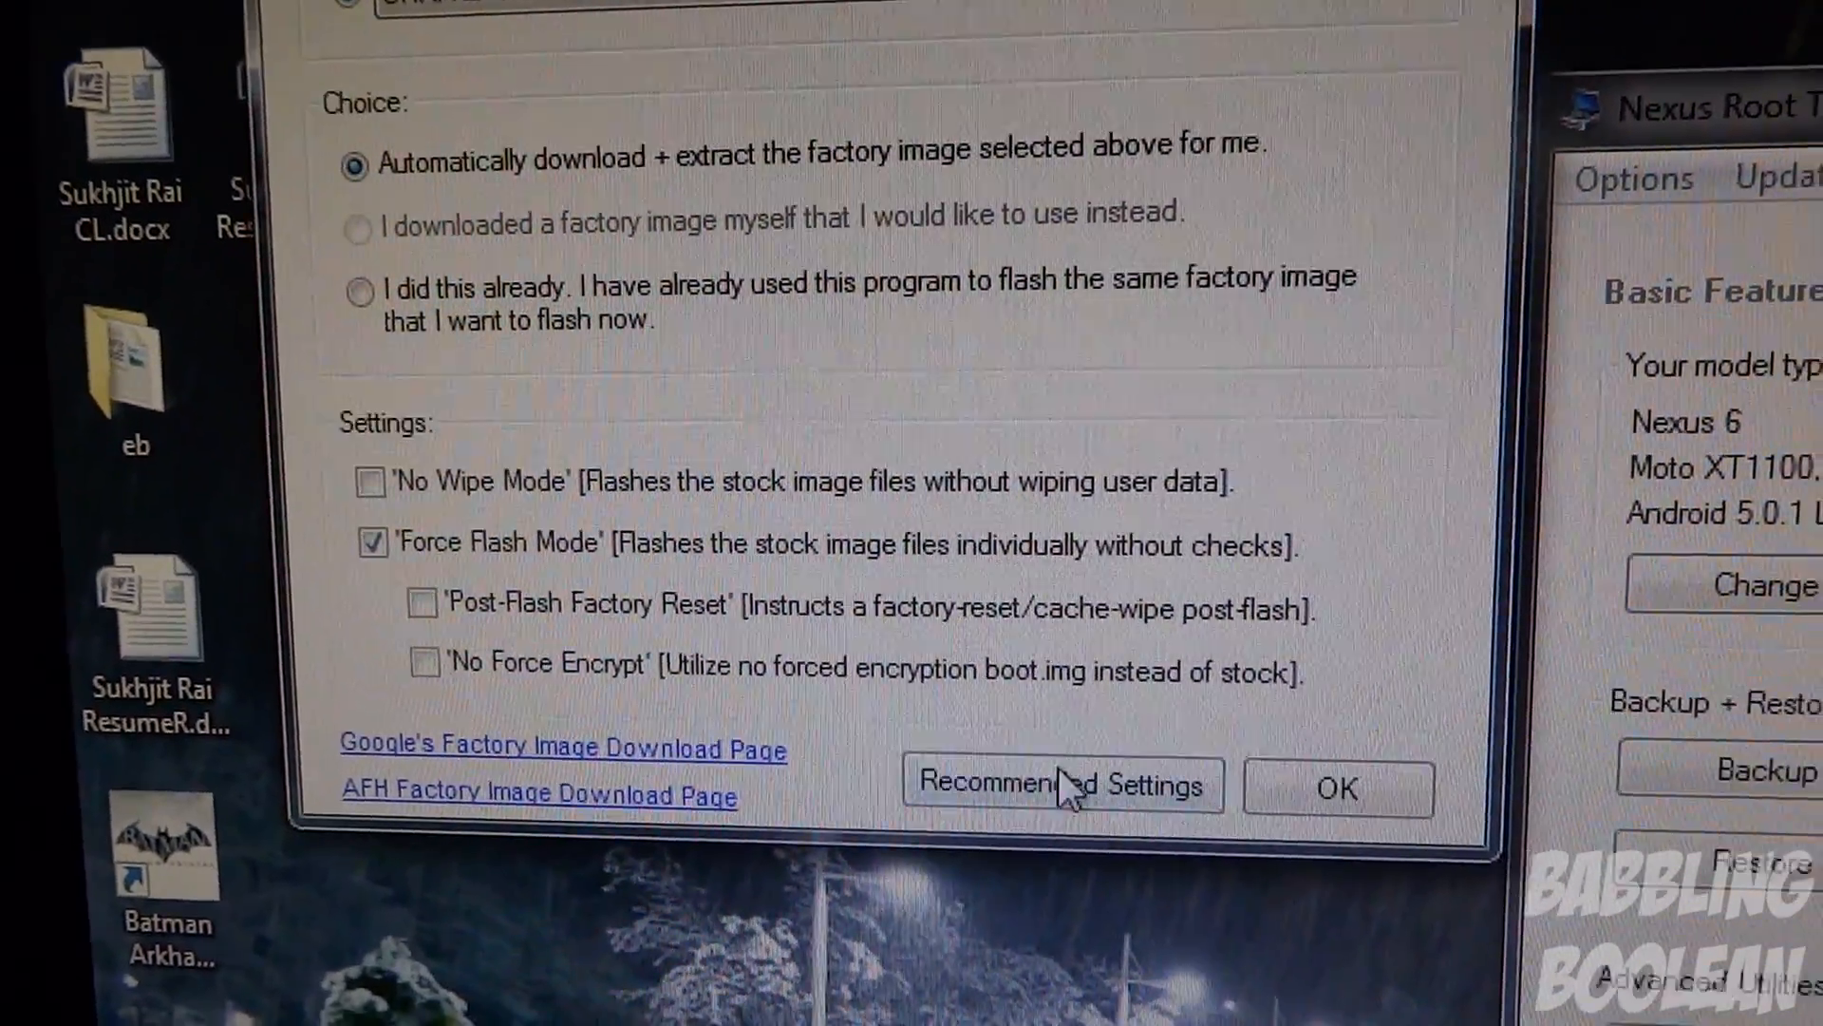
left_click(1288, 786)
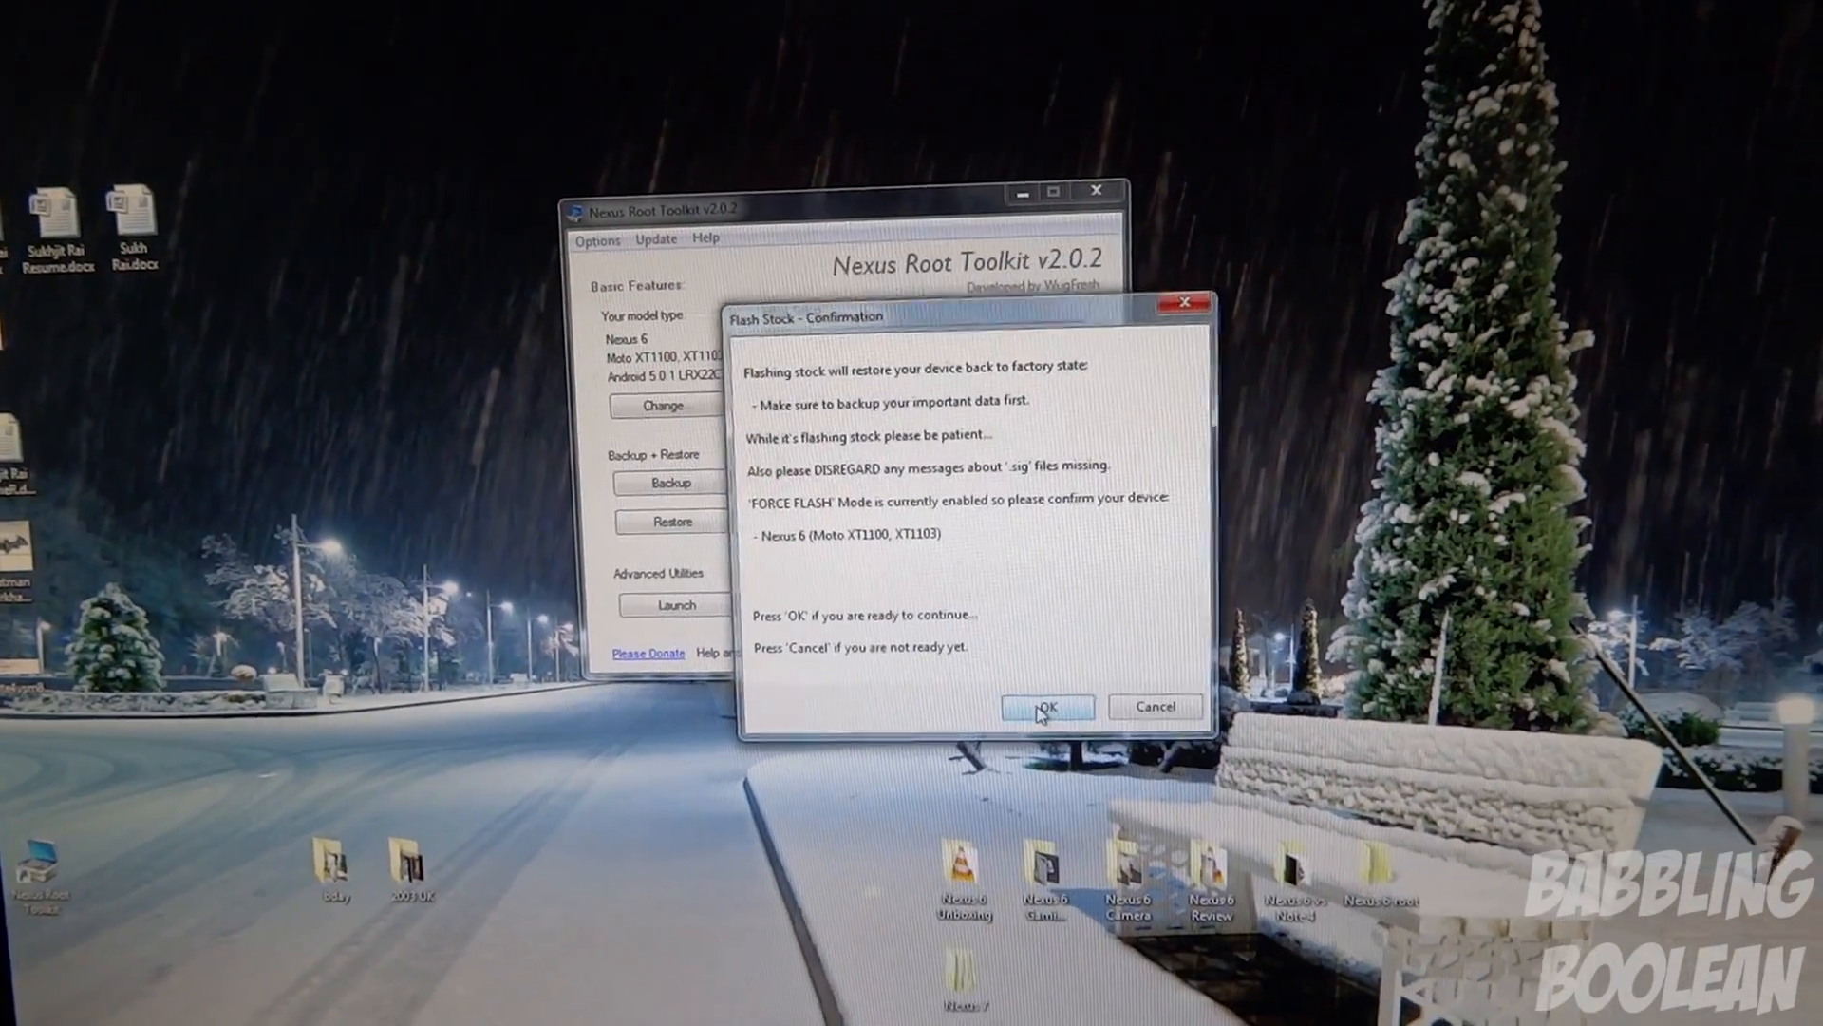
Confirm the Flash Stock dialog so the stock images are written to the Nexus 6
left_click(1040, 710)
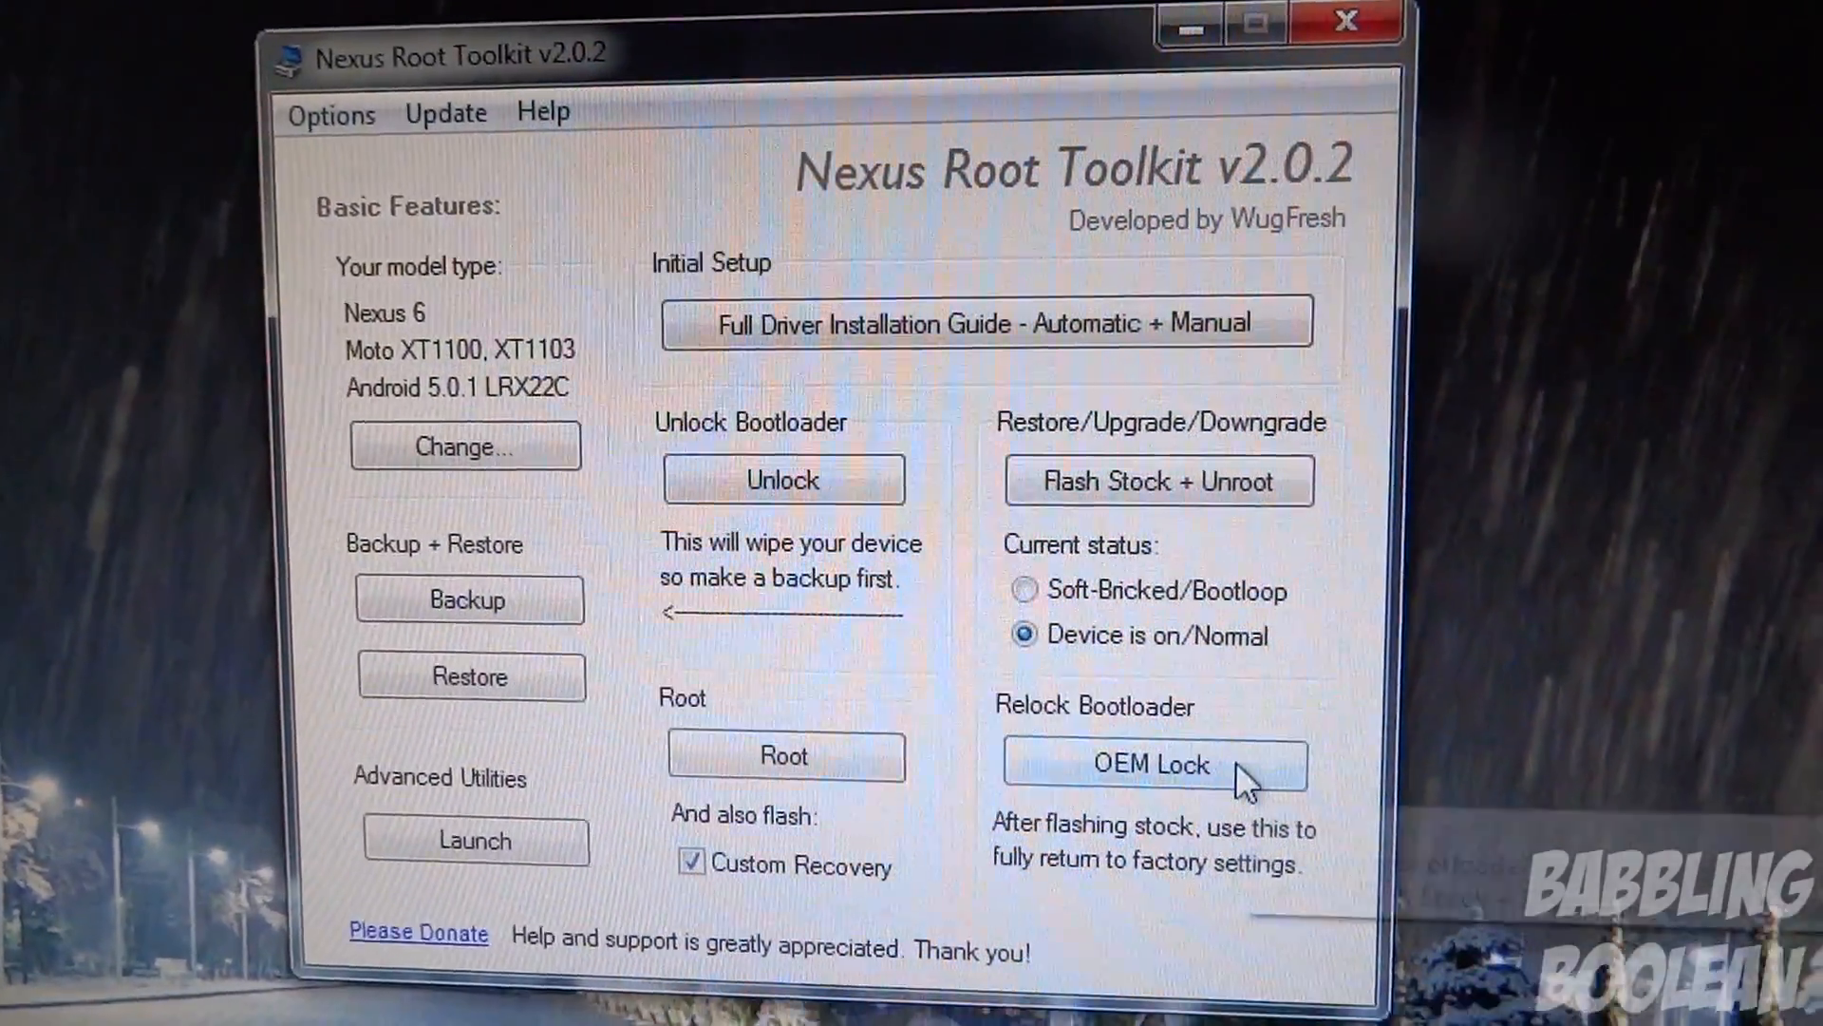
Start the OEM Lock script and confirm relocking the bootloader
left_click(1234, 763)
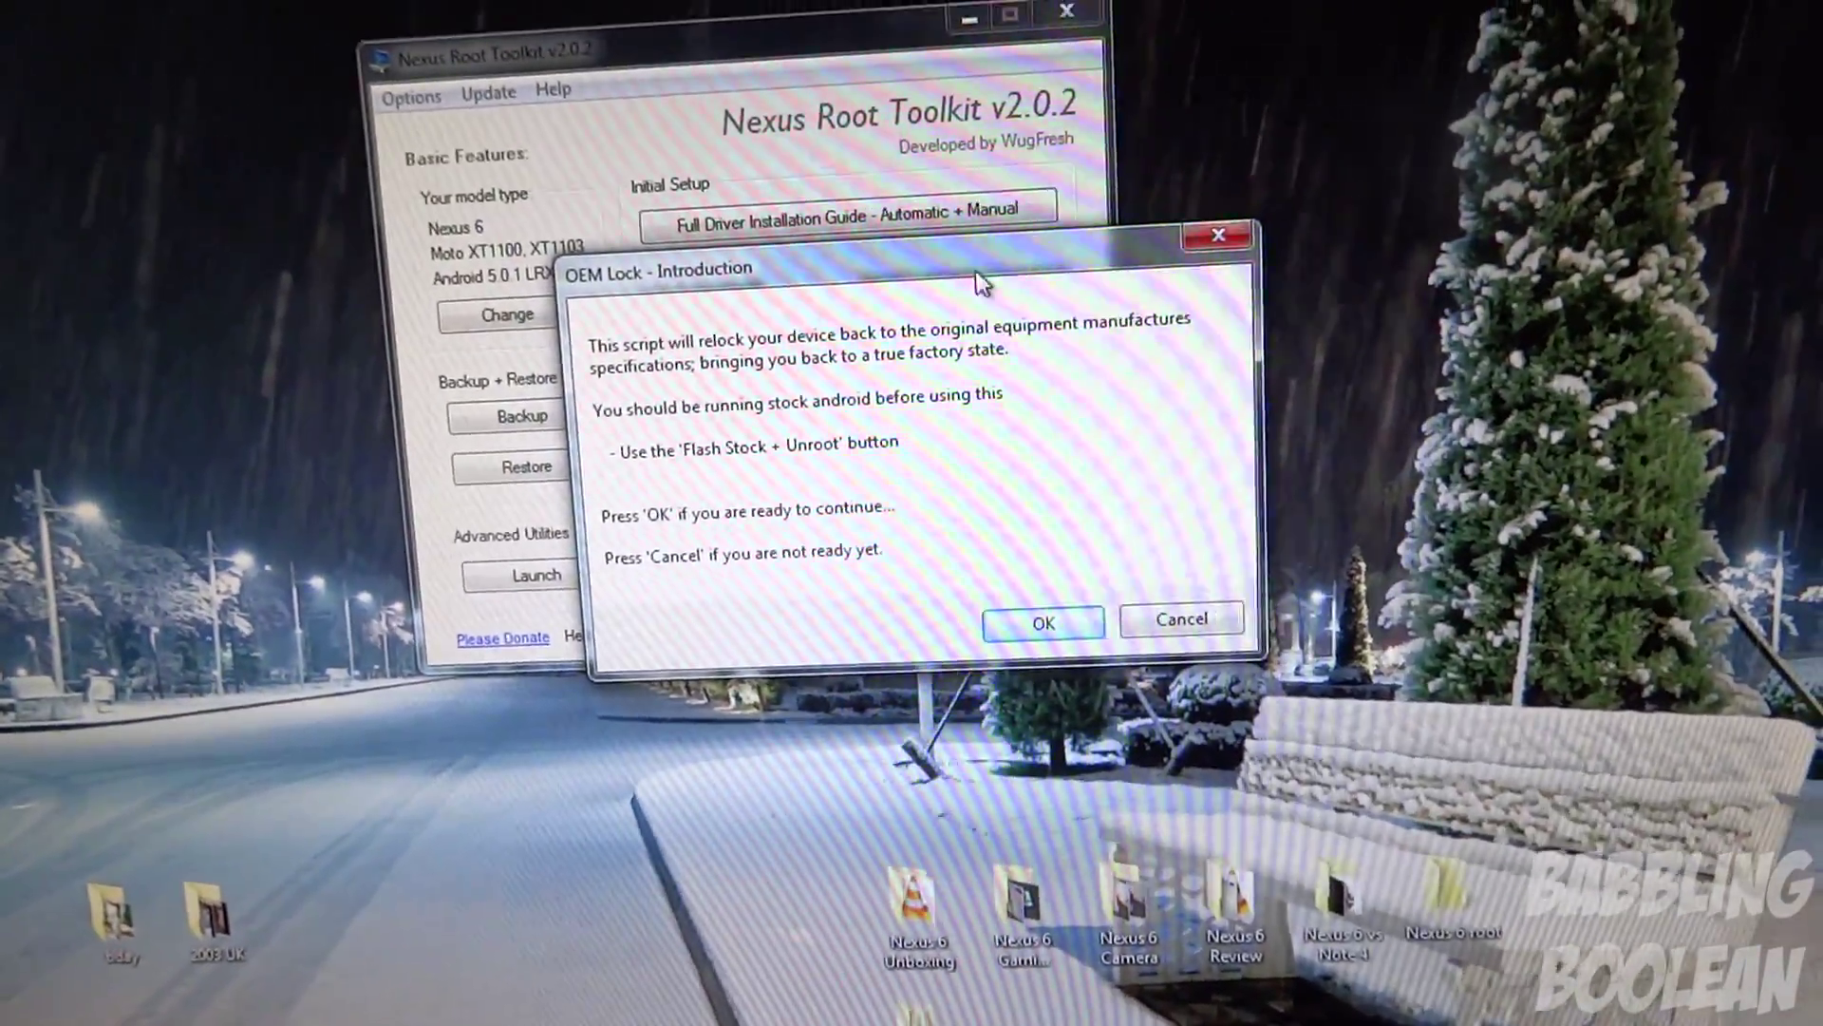
left_click_drag(981, 280, 983, 570)
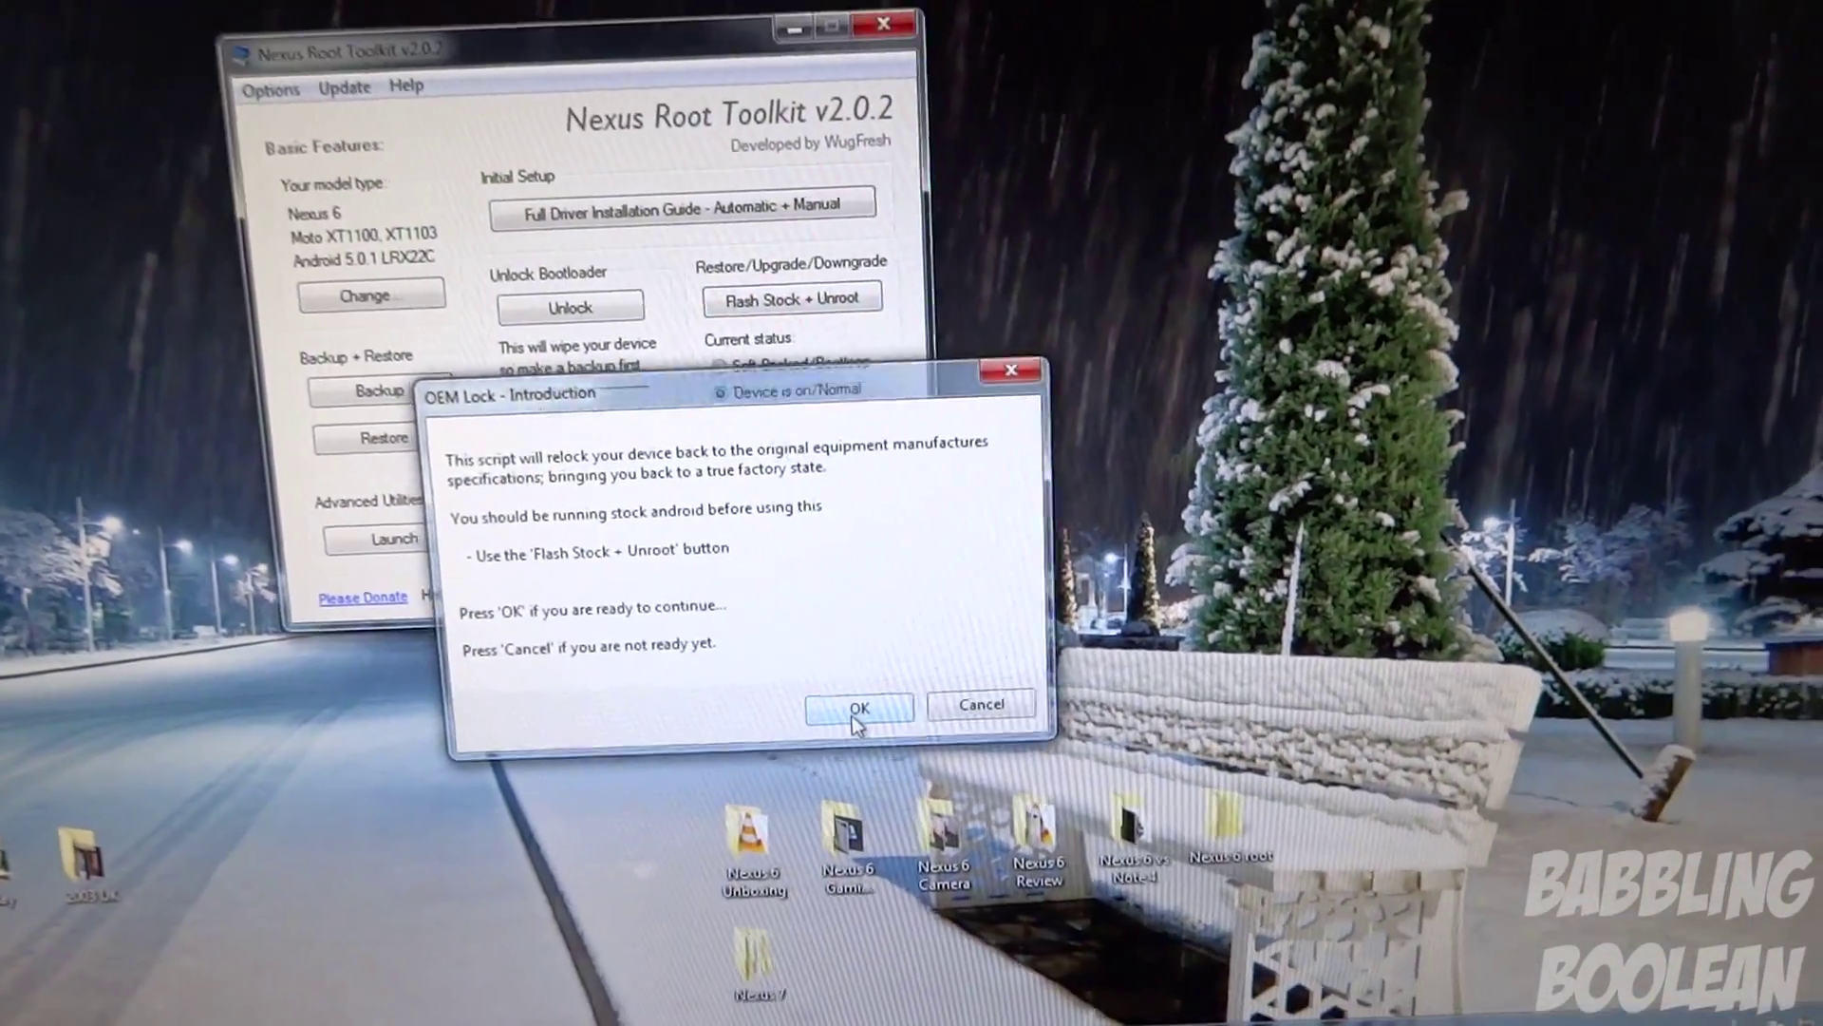
left_click(964, 814)
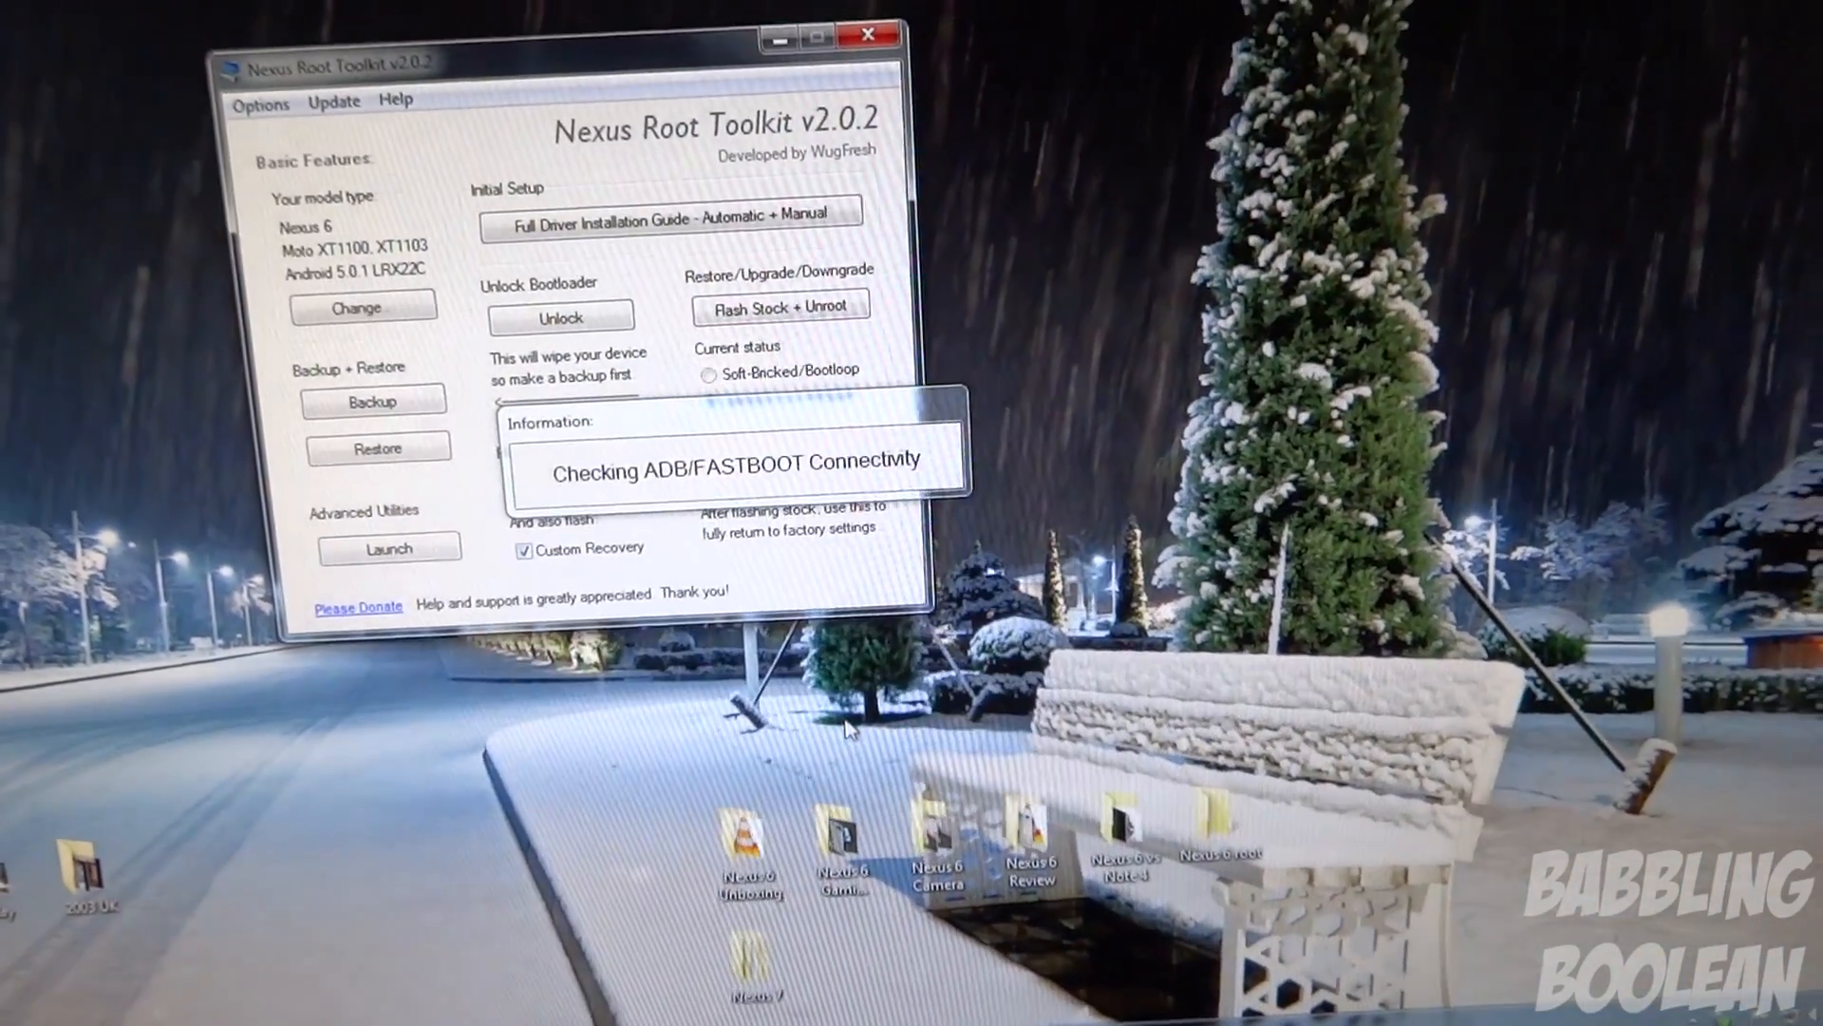